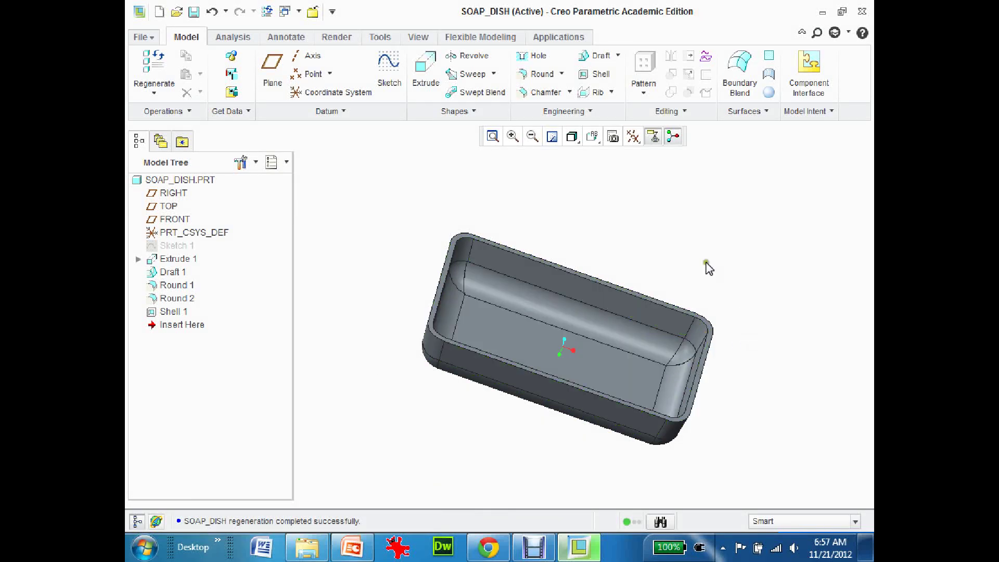
Create a wall_thick part parameter in the Parameters dialog with value .05.
{"action": "middle_click_drag", "start_coordinate": [586, 245], "coordinate": [590, 278]}
{"action": "key", "text": "ctrl+d"}
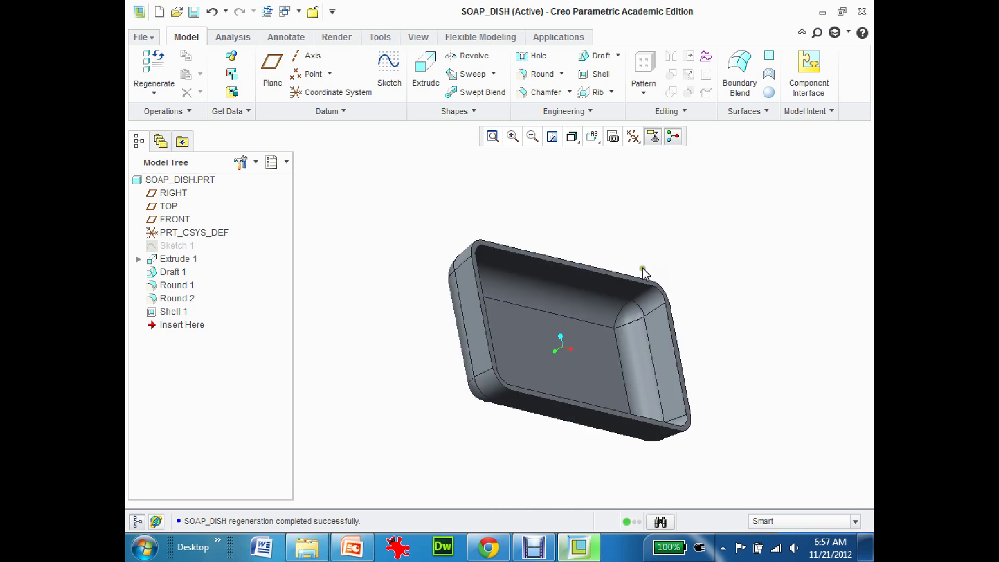
{"action": "middle_click_drag", "start_coordinate": [619, 242], "coordinate": [578, 249]}
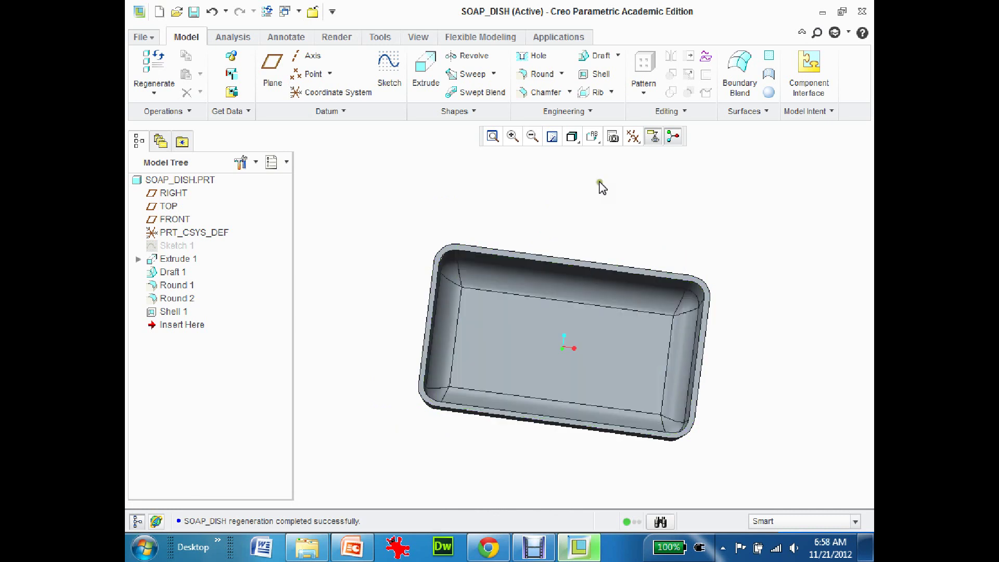
{"action": "left_click", "coordinate": [830, 112]}
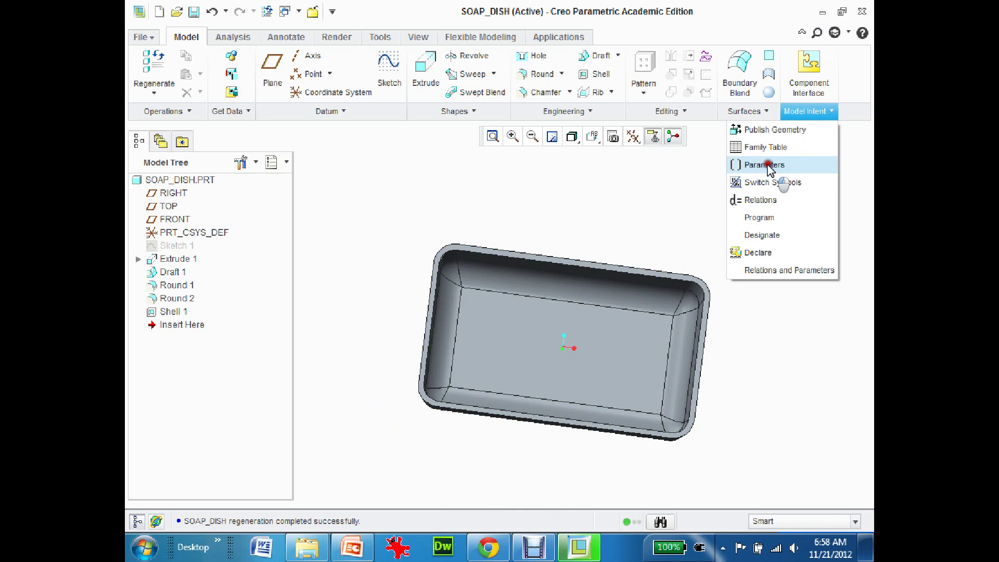
{"action": "left_click", "coordinate": [768, 165]}
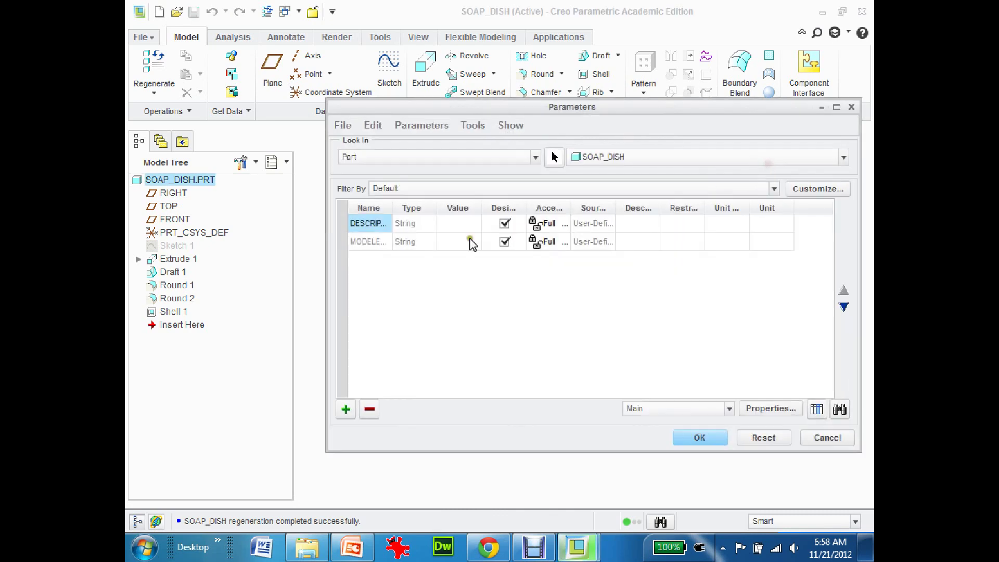
{"action": "left_click", "coordinate": [345, 410]}
{"action": "type", "text": "wall_thick"}
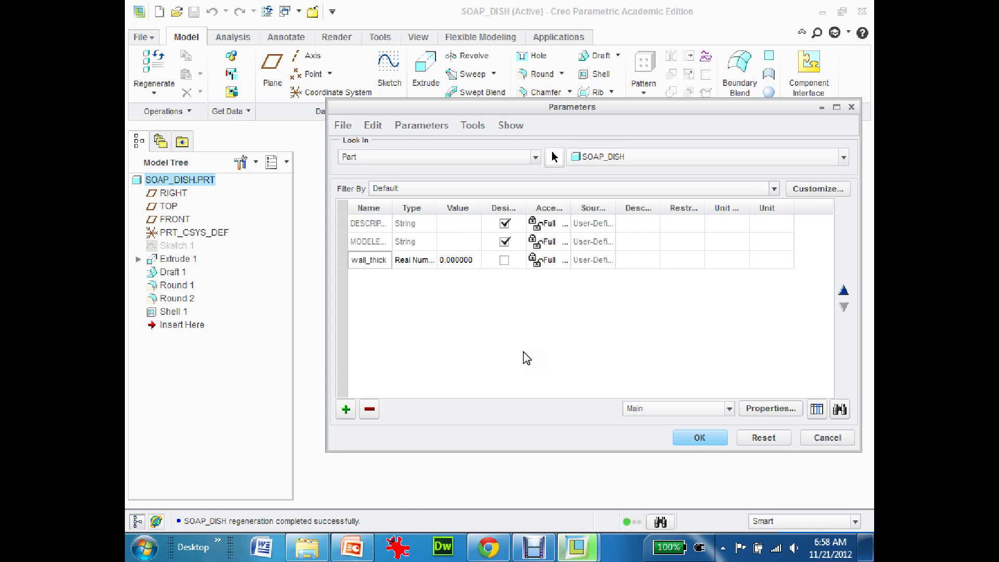
{"action": "left_click", "coordinate": [460, 261]}
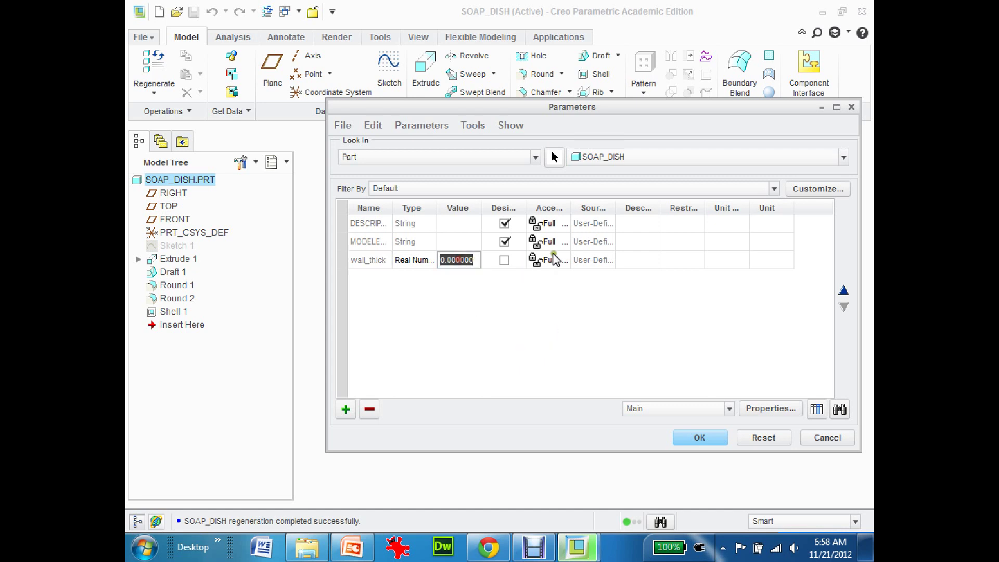
{"action": "type", "text": ".05"}
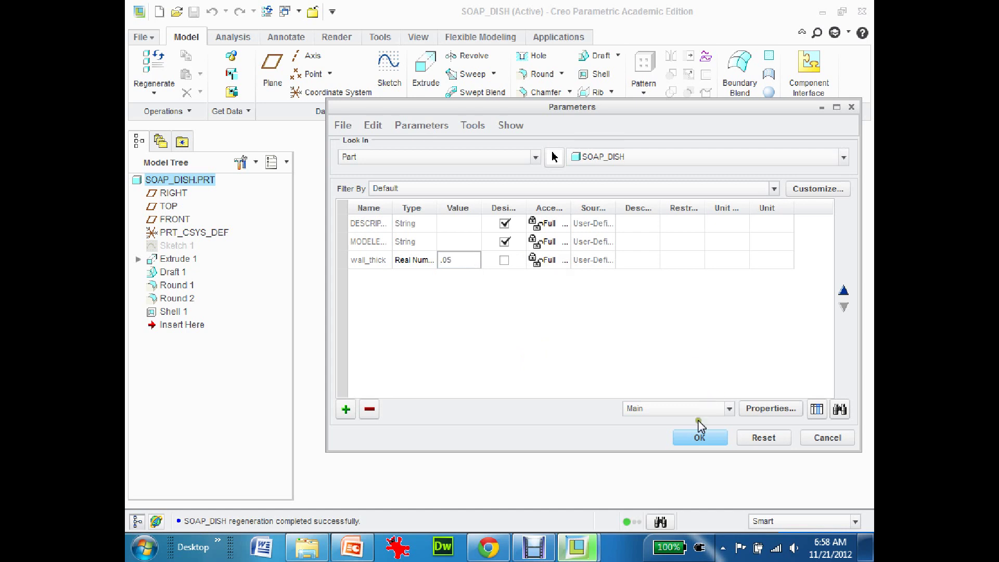
{"action": "left_click", "coordinate": [692, 438]}
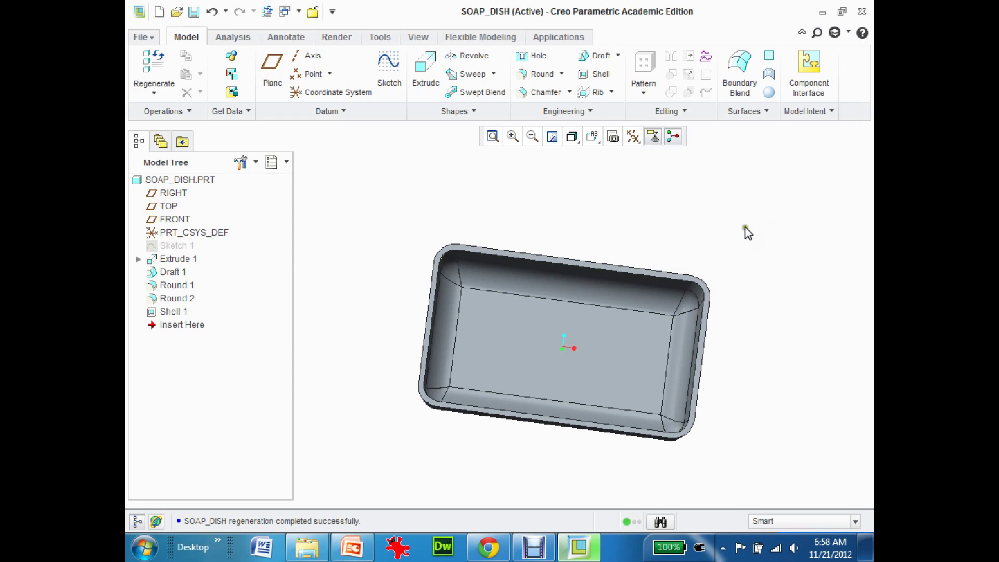
Set the Shell 1 thickness to wall_thick, accepting the relation d8 = wall_thick.
{"action": "mouse_move", "coordinate": [392, 216]}
{"action": "middle_mouse_down"}
{"action": "mouse_move", "coordinate": [390, 177]}
{"action": "mouse_move", "coordinate": [386, 193]}
{"action": "middle_mouse_up"}
{"action": "double_click", "coordinate": [492, 263]}
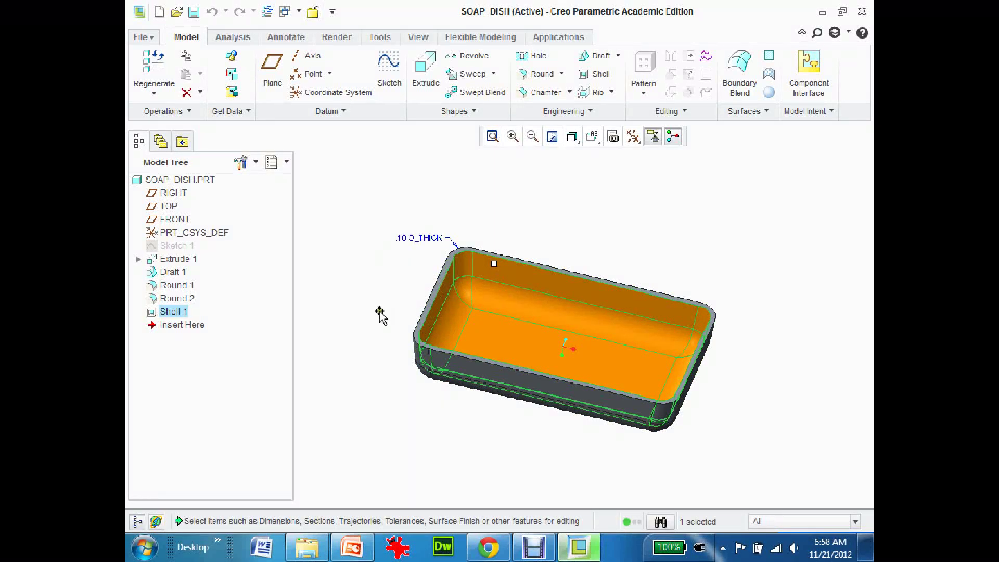
{"action": "double_click", "coordinate": [407, 239]}
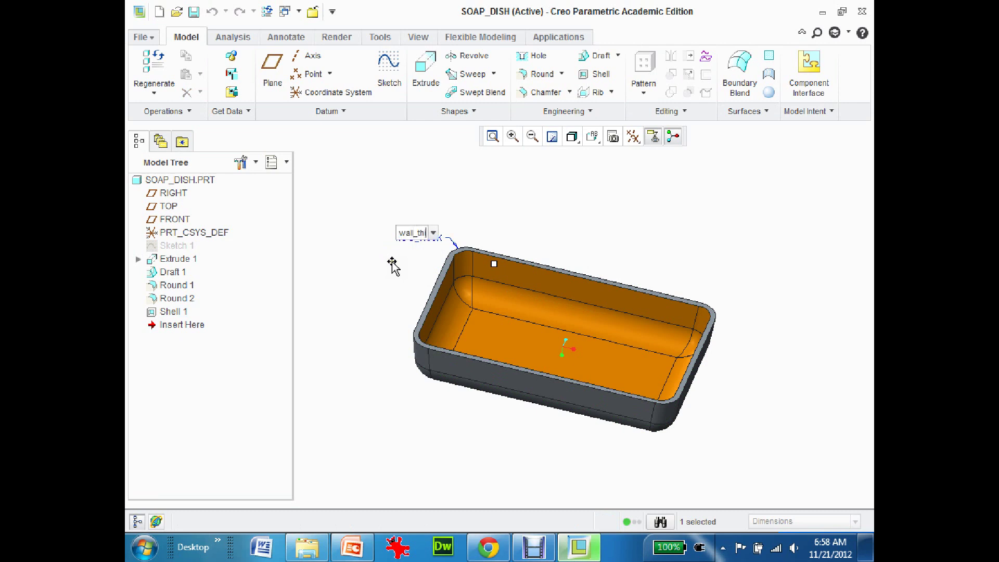
{"action": "key", "text": "Return"}
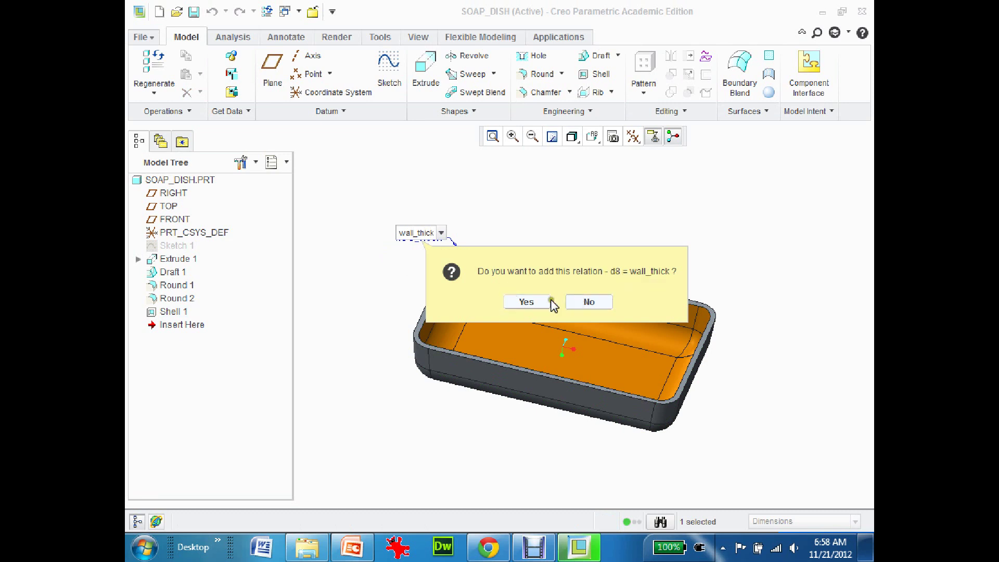
{"action": "left_click", "coordinate": [526, 303]}
{"action": "middle_click_drag", "start_coordinate": [543, 234], "coordinate": [564, 245]}
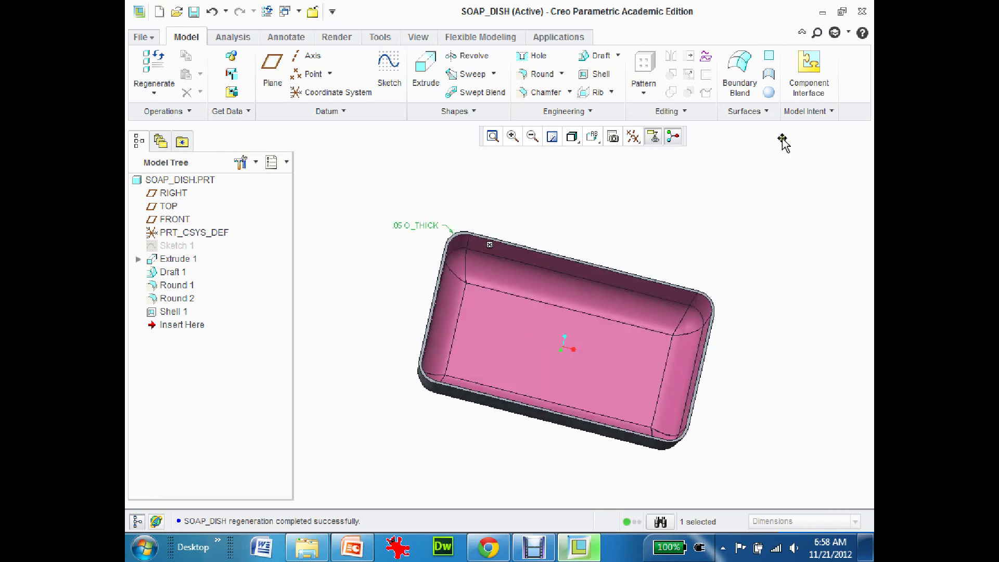
Change the wall_thick parameter value to .1 in the Parameters dialog.
{"action": "left_click", "coordinate": [812, 113]}
{"action": "left_click", "coordinate": [775, 163]}
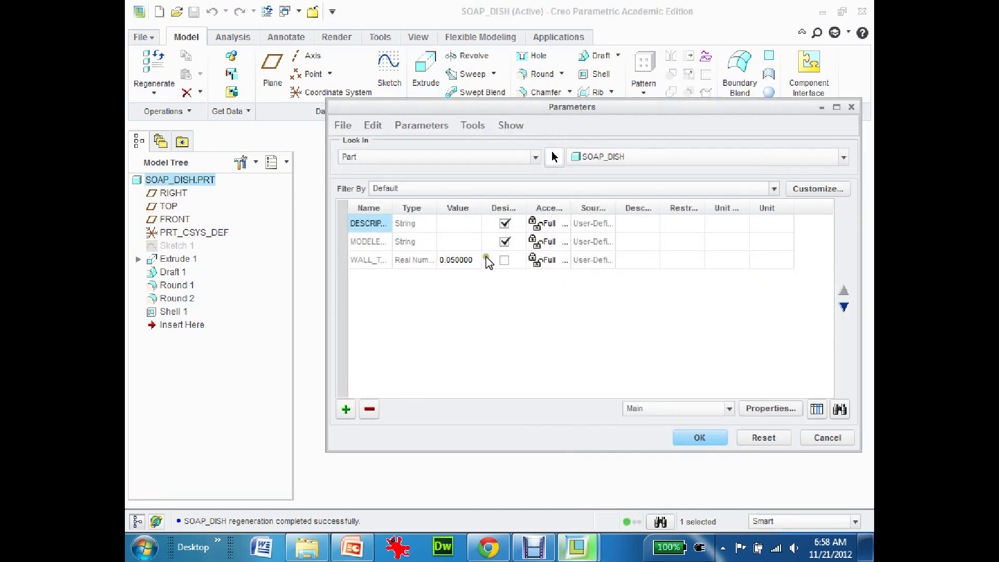
{"action": "left_click", "coordinate": [445, 259]}
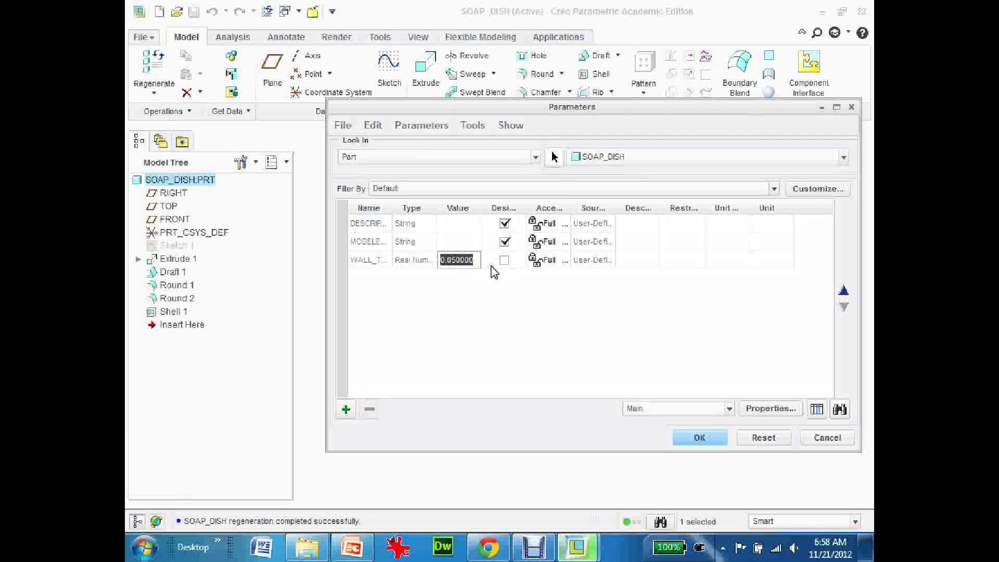
{"action": "key", "text": "BackSpace"}
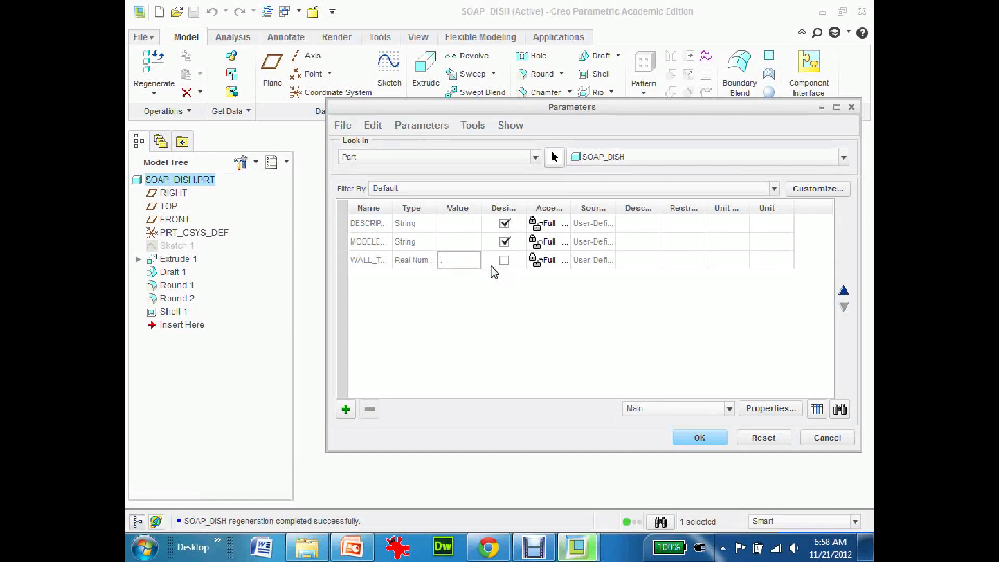
{"action": "type", "text": ".1"}
{"action": "key", "text": "Return"}
{"action": "left_click", "coordinate": [702, 437]}
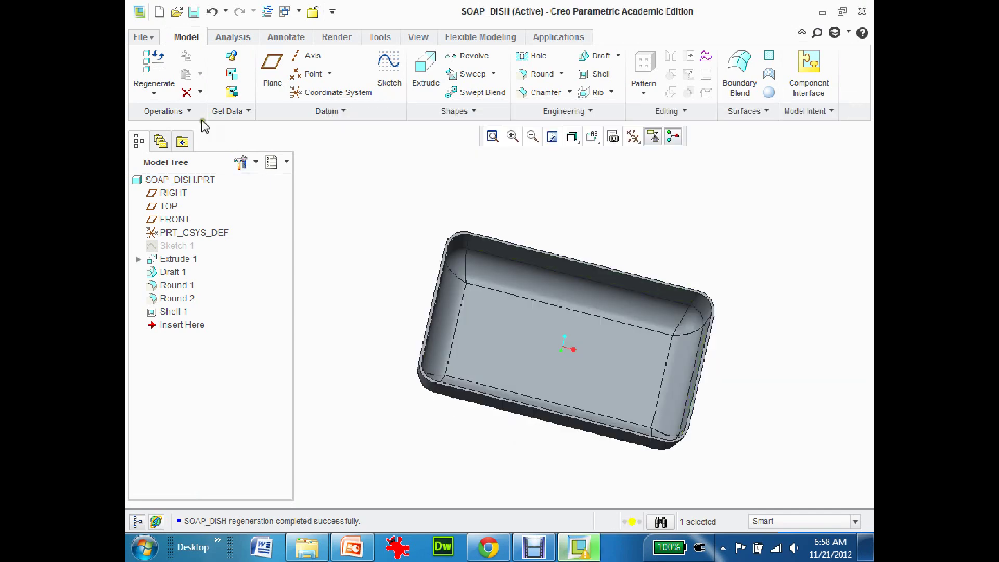
Orbit the dish to inspect its walls from side and interior views.
{"action": "left_click", "coordinate": [310, 249]}
{"action": "middle_click_drag", "start_coordinate": [364, 310], "coordinate": [385, 357]}
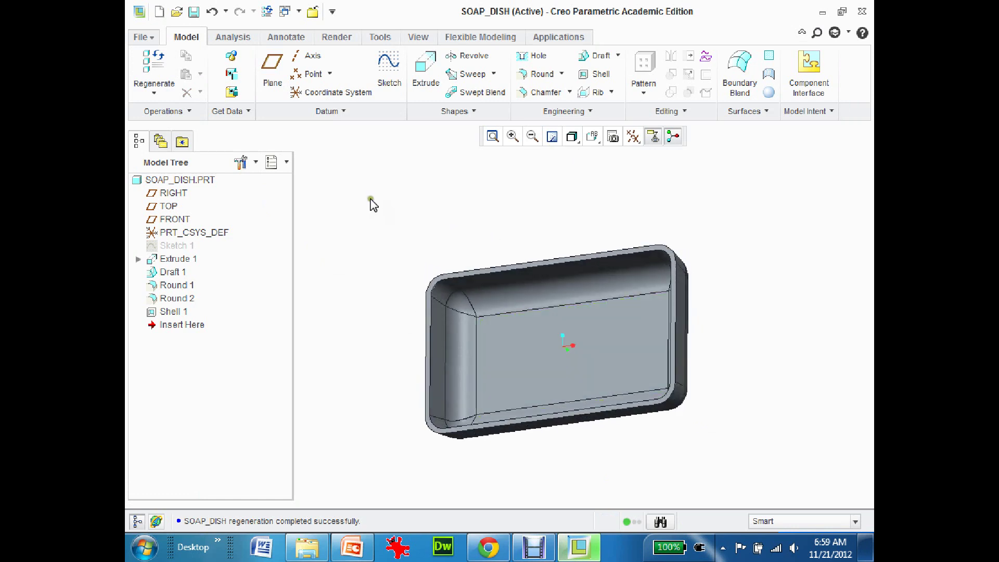
{"action": "middle_click_drag", "start_coordinate": [389, 246], "coordinate": [376, 214]}
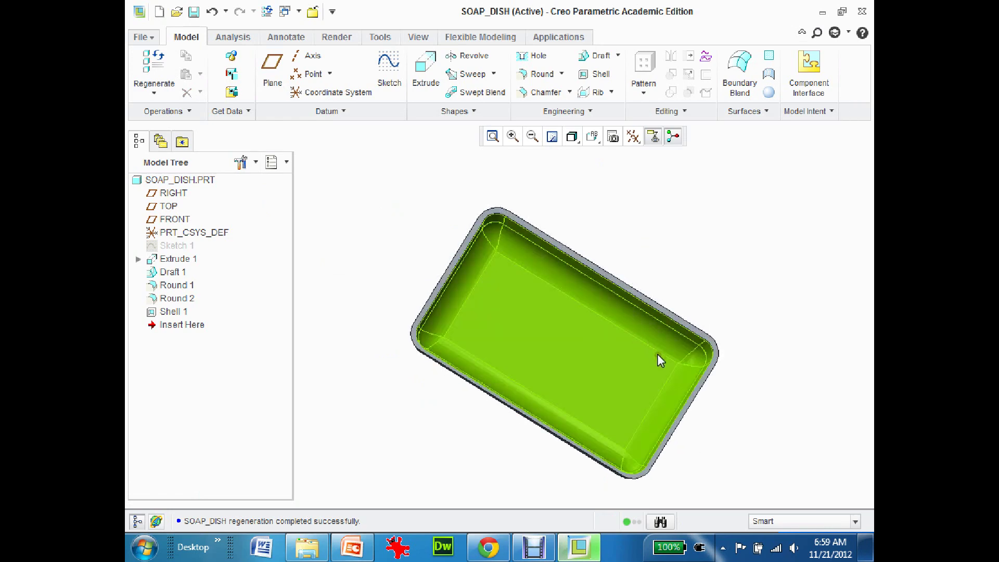
{"action": "middle_click_drag", "start_coordinate": [658, 358], "coordinate": [677, 312]}
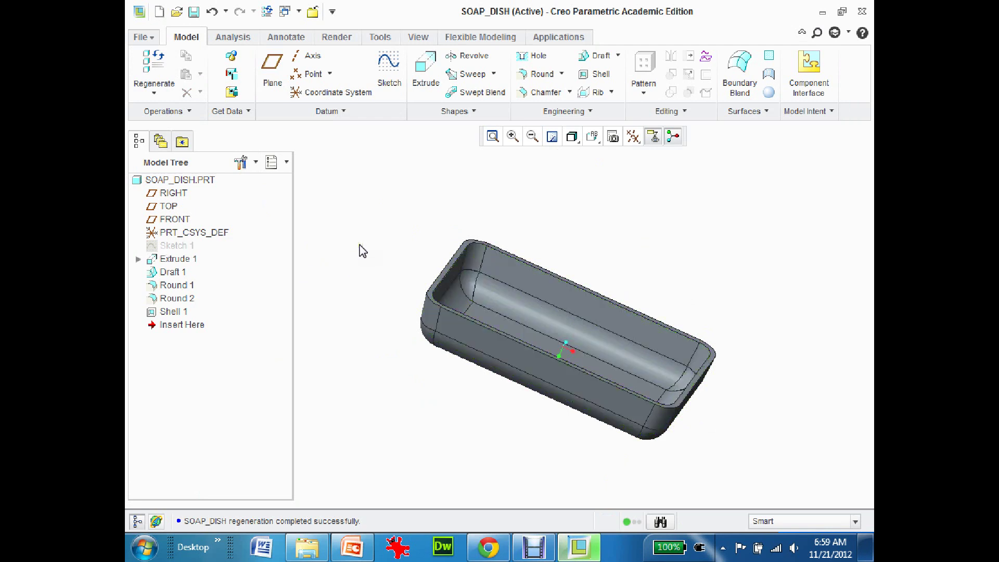
Turn on datum plane display, then select the TOP, RIGHT and FRONT planes, ending on TOP.
{"action": "left_click", "coordinate": [632, 136]}
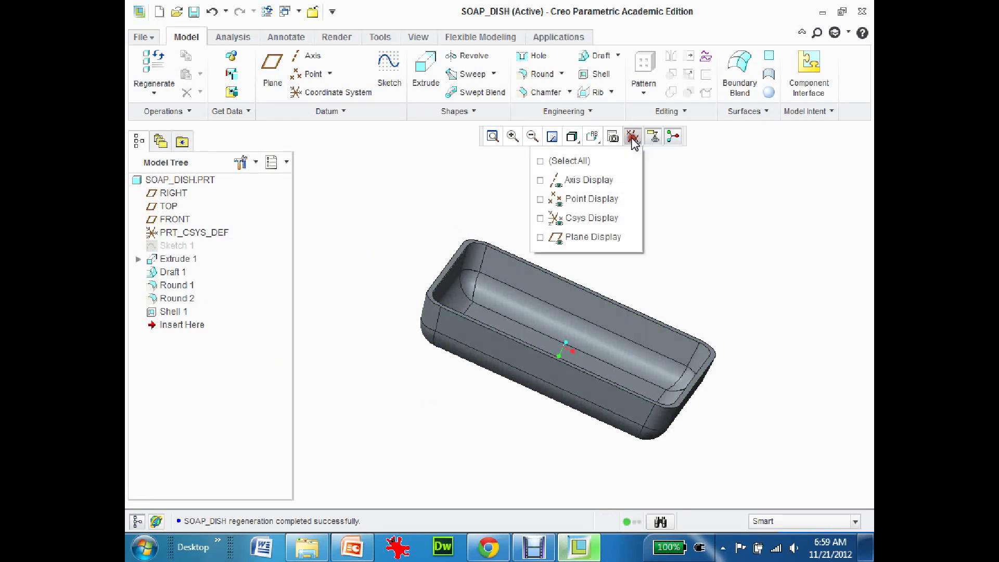
{"action": "left_click", "coordinate": [576, 239]}
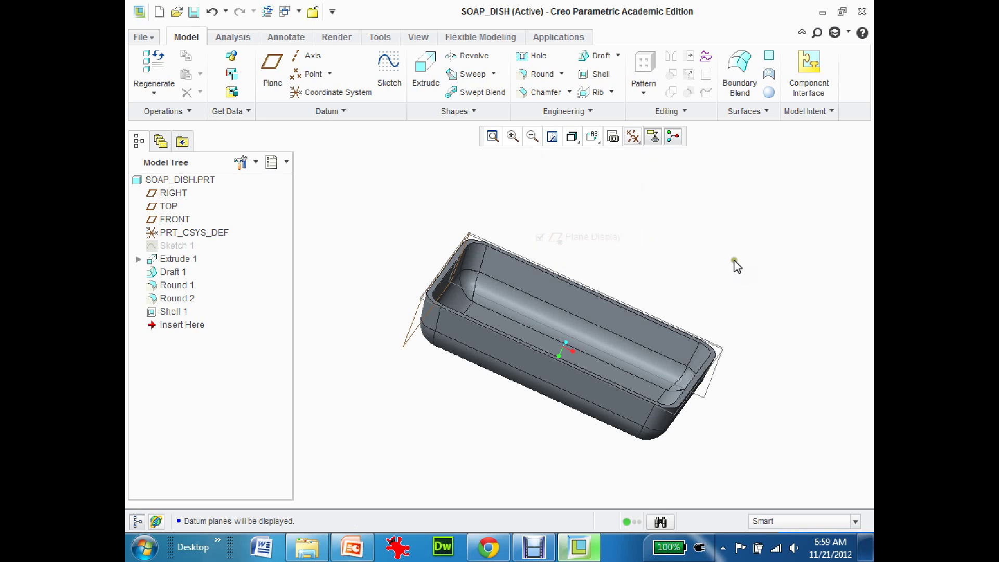
{"action": "mouse_move", "coordinate": [748, 324]}
{"action": "middle_mouse_down"}
{"action": "mouse_move", "coordinate": [753, 288]}
{"action": "mouse_move", "coordinate": [758, 336]}
{"action": "middle_mouse_up"}
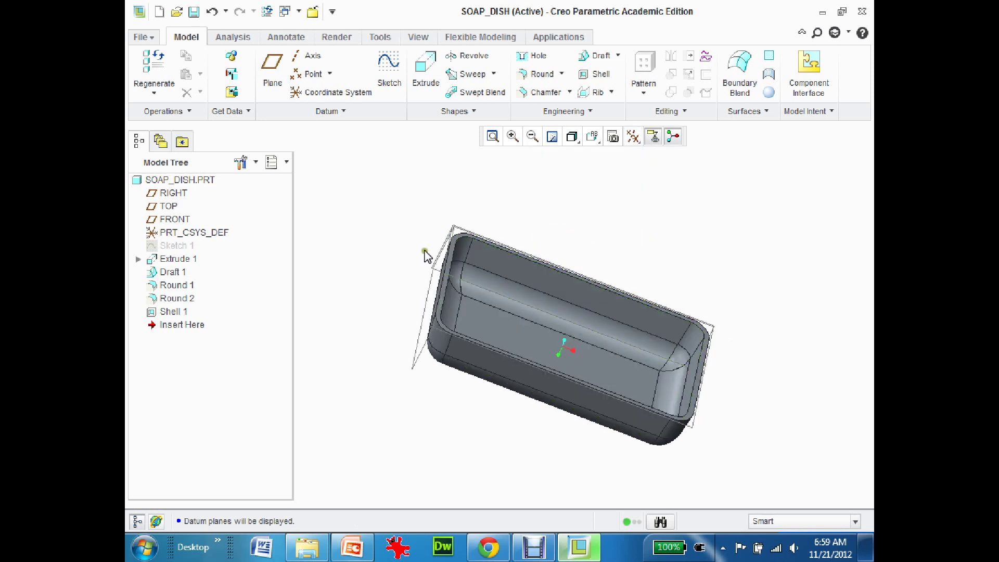
{"action": "left_click", "coordinate": [169, 206]}
{"action": "left_click", "coordinate": [172, 193]}
{"action": "left_click", "coordinate": [174, 219]}
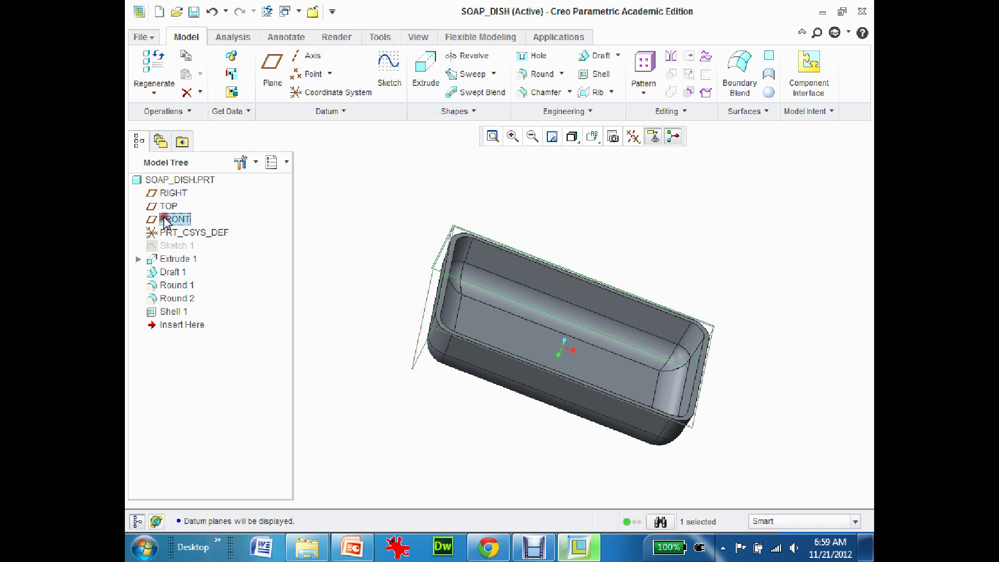
{"action": "left_click", "coordinate": [171, 207]}
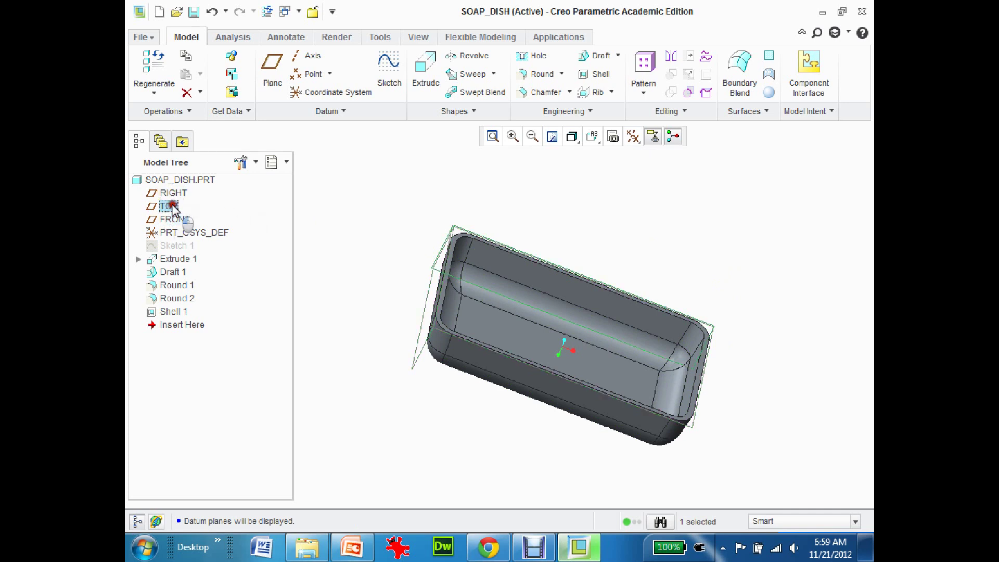
Create datum plane DTM1 offset 0.56 below the TOP plane.
{"action": "left_click", "coordinate": [272, 76]}
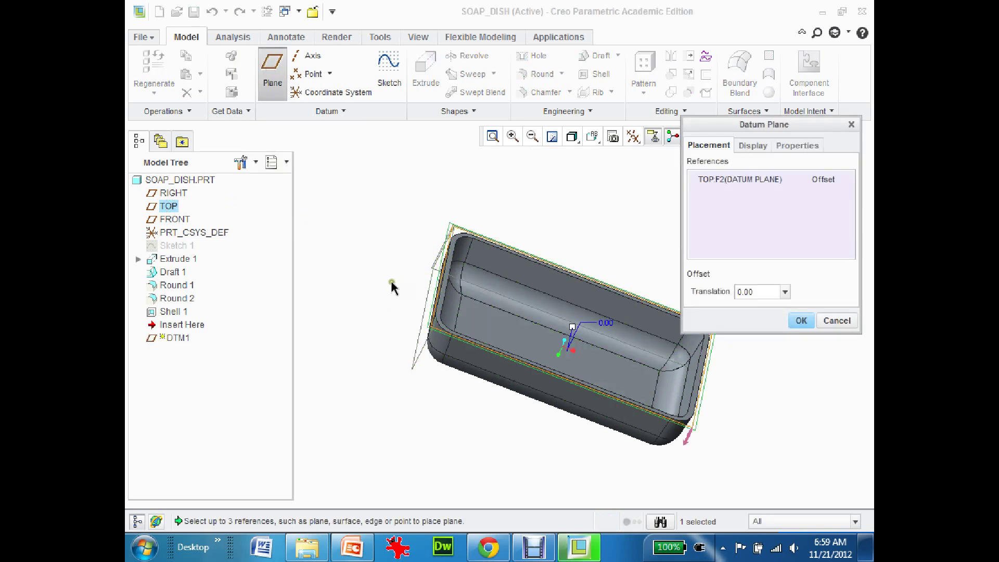
{"action": "middle_click_drag", "start_coordinate": [571, 334], "coordinate": [561, 316]}
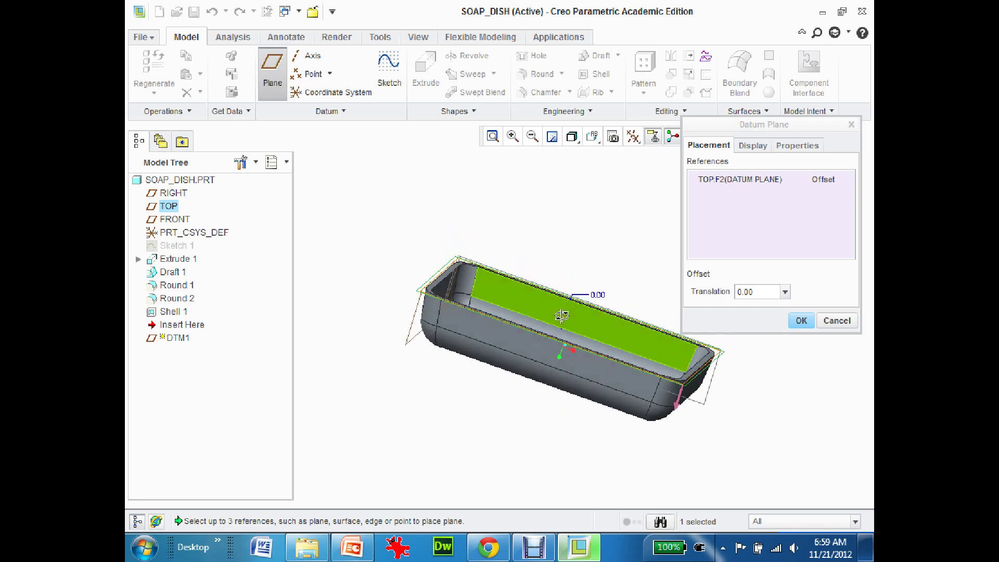
{"action": "left_click_drag", "start_coordinate": [571, 324], "coordinate": [563, 354]}
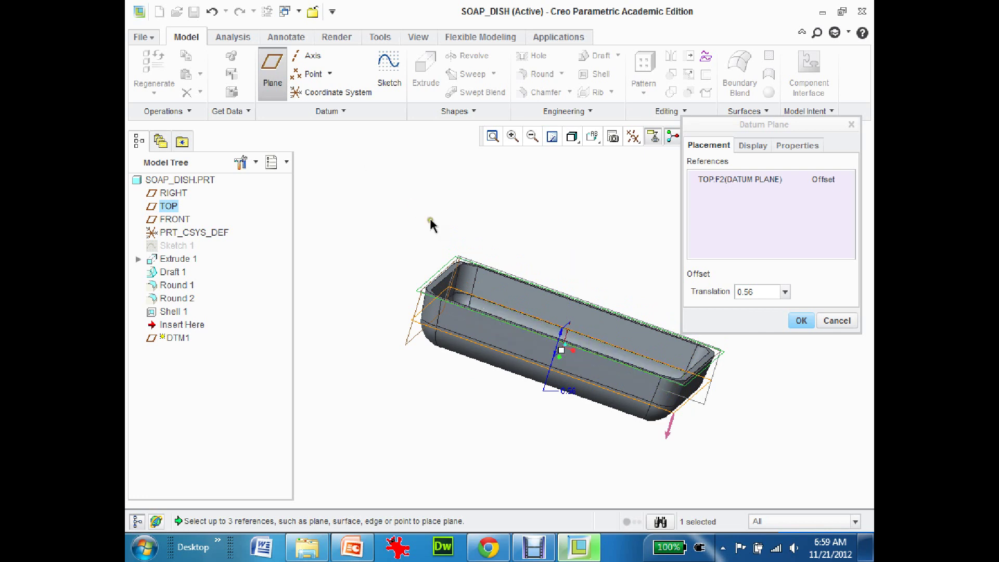
{"action": "left_click", "coordinate": [798, 319]}
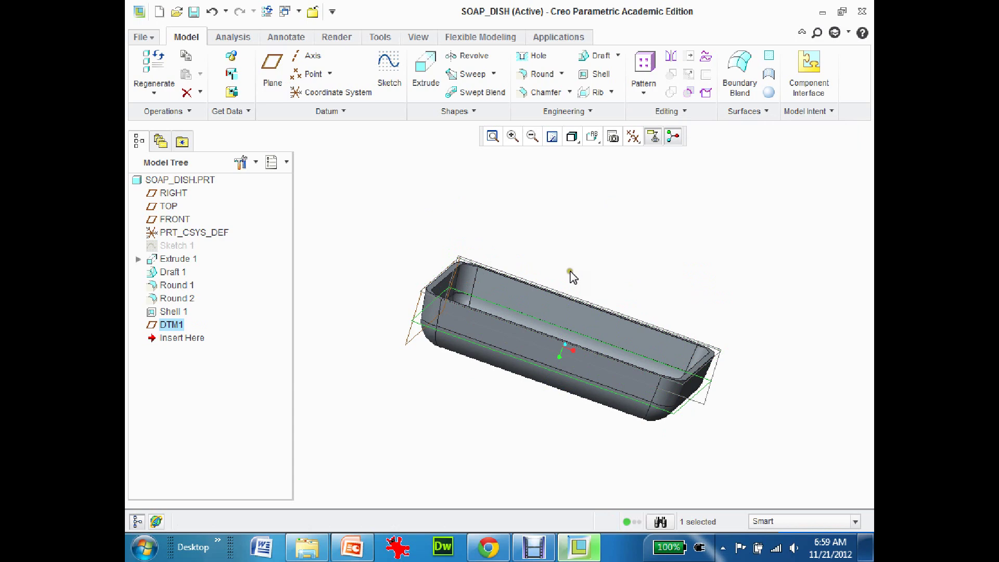
{"action": "middle_click_drag", "start_coordinate": [569, 274], "coordinate": [568, 324]}
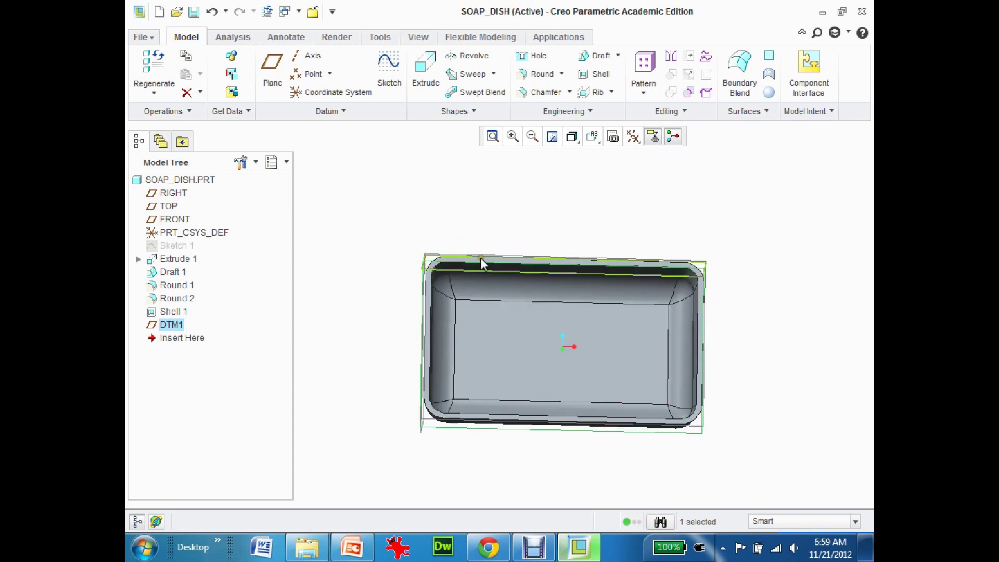
{"action": "middle_click_drag", "start_coordinate": [459, 217], "coordinate": [359, 259]}
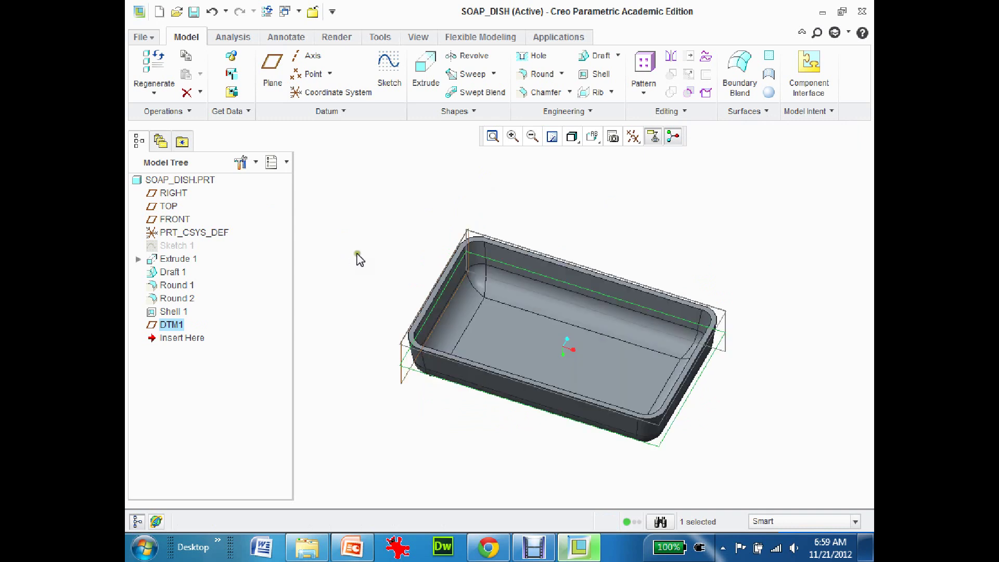
On DTM1, sketch a thin rib rectangle across the dish, referencing the rim edge.
{"action": "left_click", "coordinate": [386, 65]}
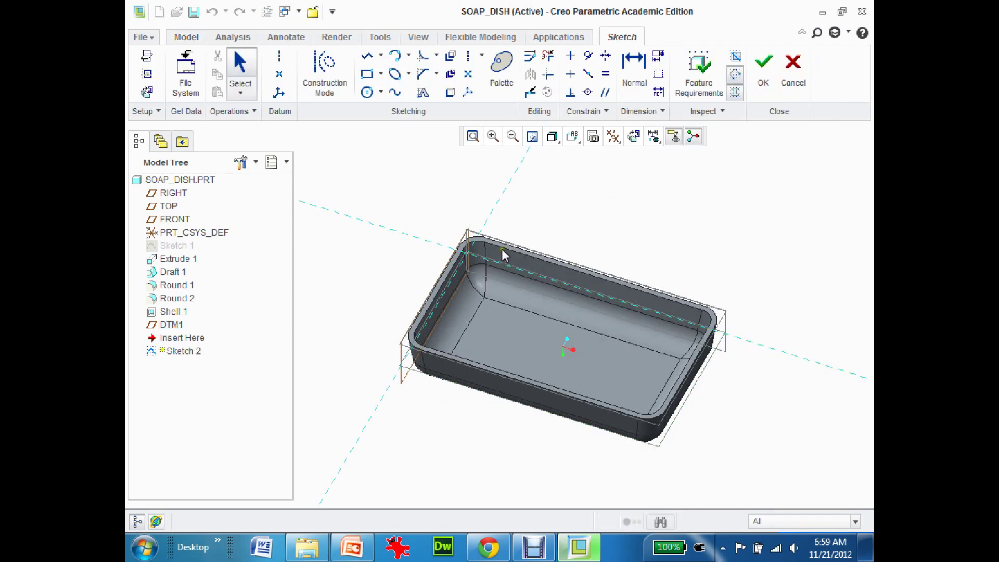
{"action": "left_click", "coordinate": [507, 263]}
{"action": "left_click", "coordinate": [367, 73]}
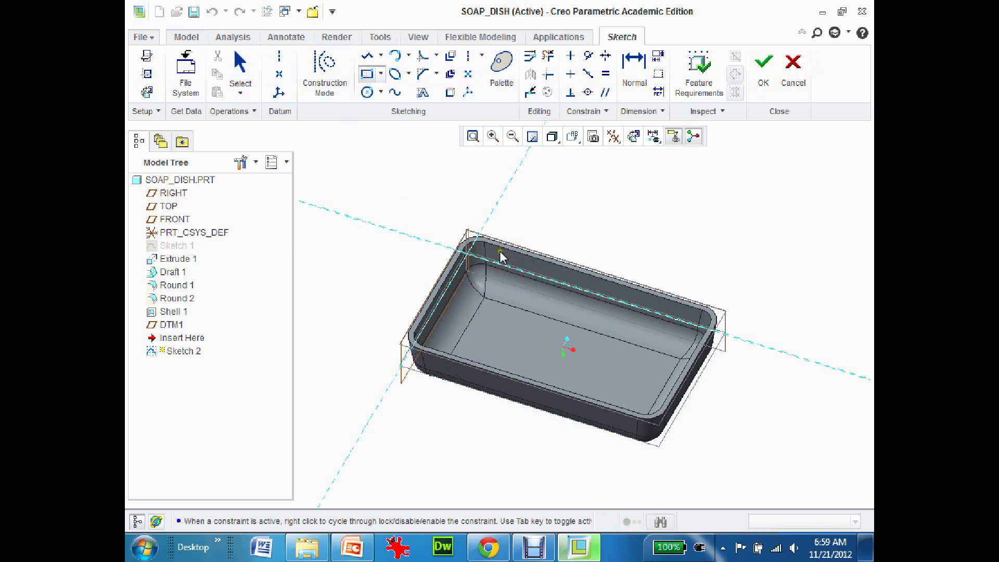
{"action": "left_click", "coordinate": [529, 214]}
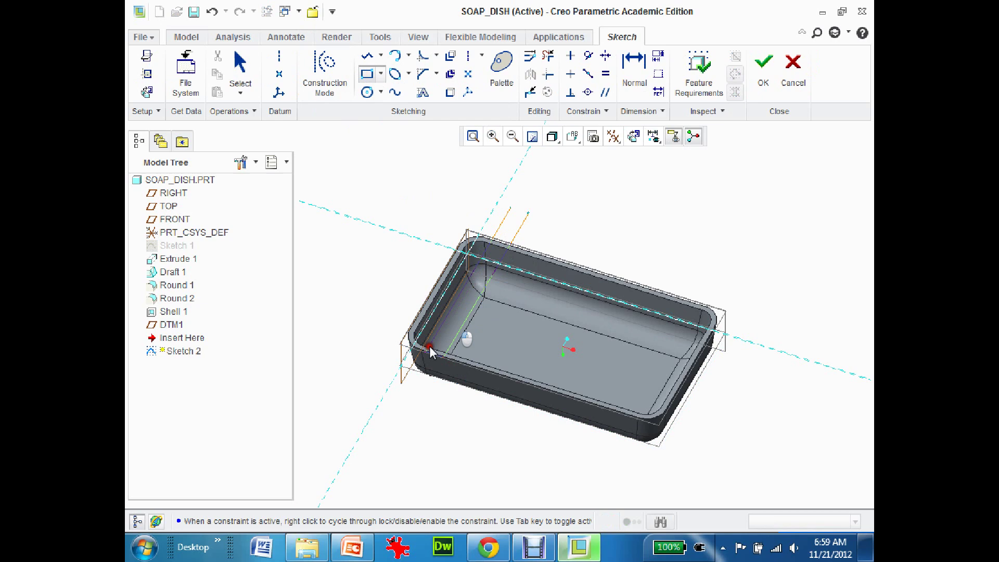
{"action": "left_click", "coordinate": [420, 405]}
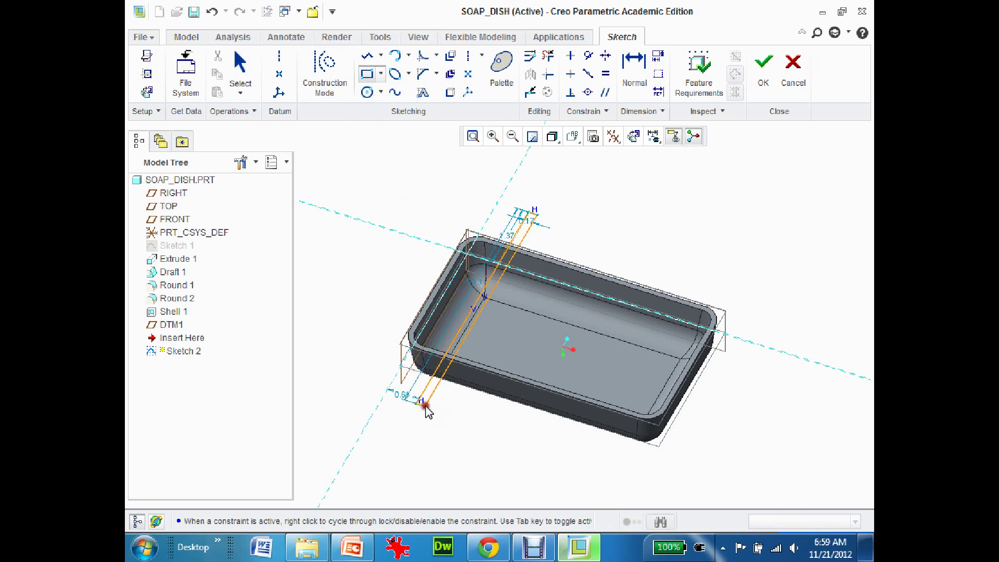
{"action": "left_click", "coordinate": [763, 67]}
{"action": "mouse_move", "coordinate": [702, 226]}
{"action": "middle_mouse_down"}
{"action": "mouse_move", "coordinate": [724, 234]}
{"action": "mouse_move", "coordinate": [727, 207]}
{"action": "mouse_move", "coordinate": [724, 227]}
{"action": "mouse_move", "coordinate": [740, 217]}
{"action": "mouse_move", "coordinate": [719, 234]}
{"action": "mouse_move", "coordinate": [728, 232]}
{"action": "middle_mouse_up"}
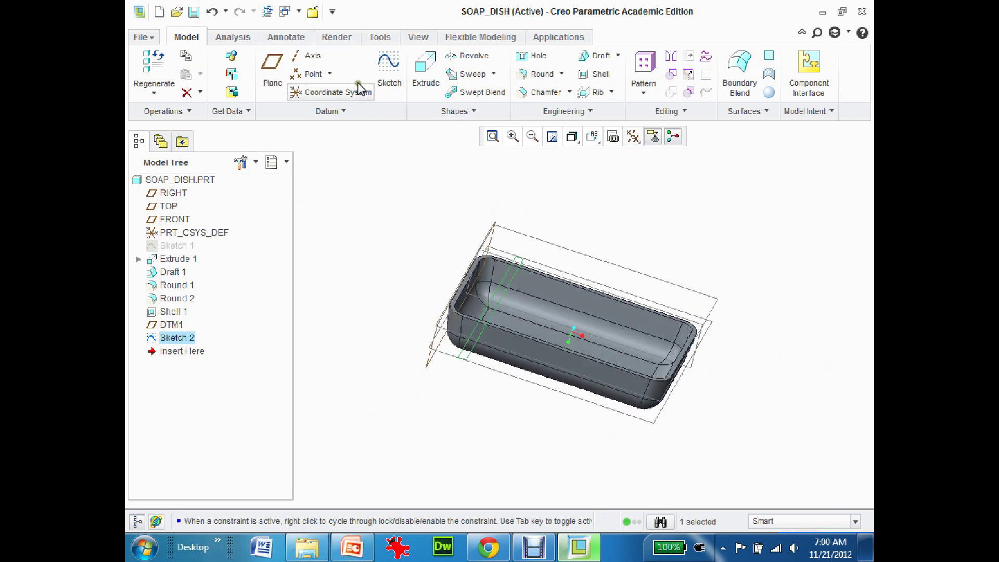
Extrude Sketch 2 to intersect all surfaces, forming a rib across one end of the dish.
{"action": "left_click", "coordinate": [425, 65]}
{"action": "middle_click_drag", "start_coordinate": [410, 263], "coordinate": [331, 236]}
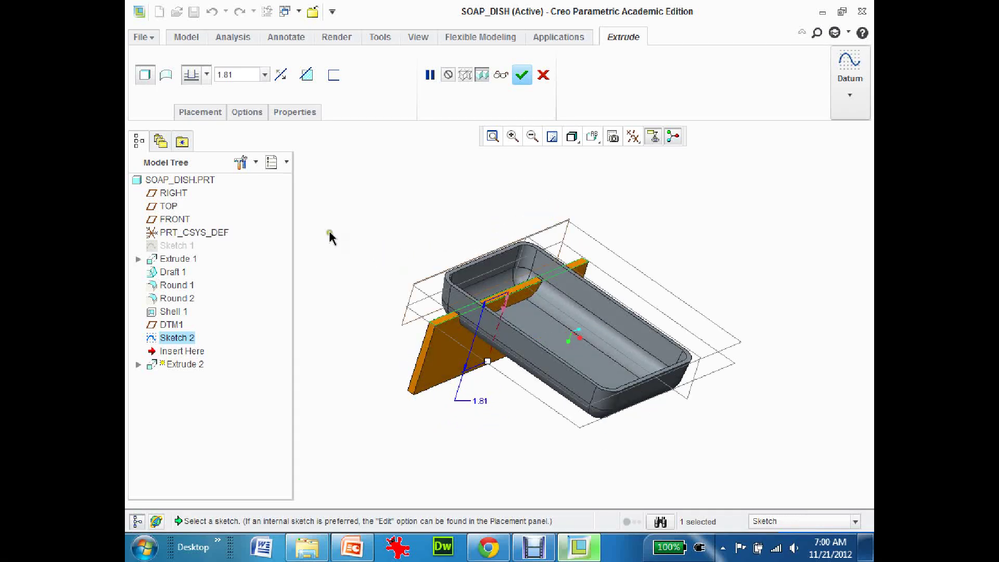
{"action": "left_click", "coordinate": [207, 75]}
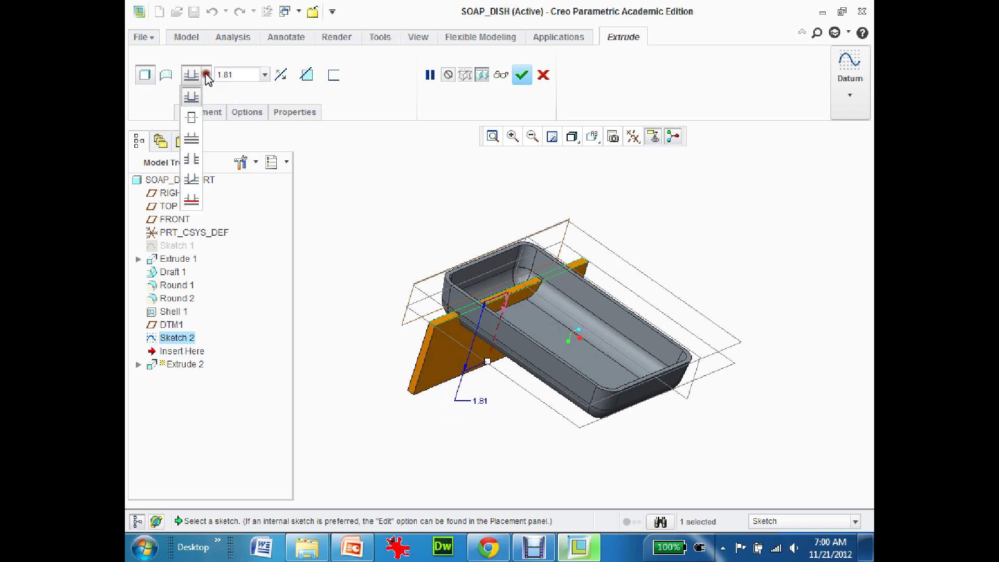
{"action": "left_click", "coordinate": [193, 161]}
{"action": "middle_click_drag", "start_coordinate": [322, 260], "coordinate": [319, 301]}
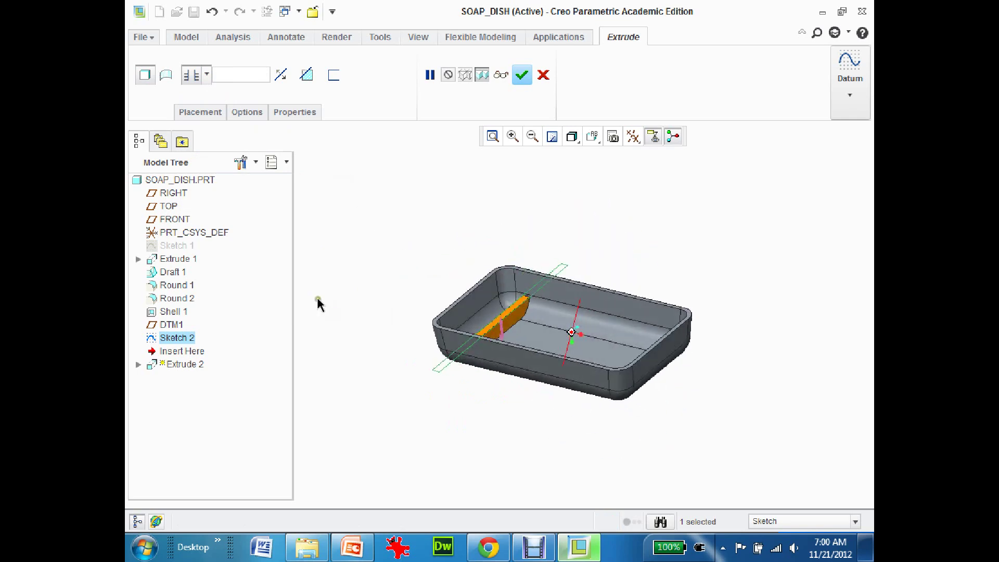
{"action": "left_click", "coordinate": [522, 76]}
{"action": "mouse_move", "coordinate": [410, 279]}
{"action": "middle_mouse_down"}
{"action": "mouse_move", "coordinate": [414, 305]}
{"action": "mouse_move", "coordinate": [428, 303]}
{"action": "mouse_move", "coordinate": [419, 279]}
{"action": "mouse_move", "coordinate": [430, 294]}
{"action": "mouse_move", "coordinate": [412, 286]}
{"action": "middle_mouse_up"}
{"action": "left_click", "coordinate": [393, 297]}
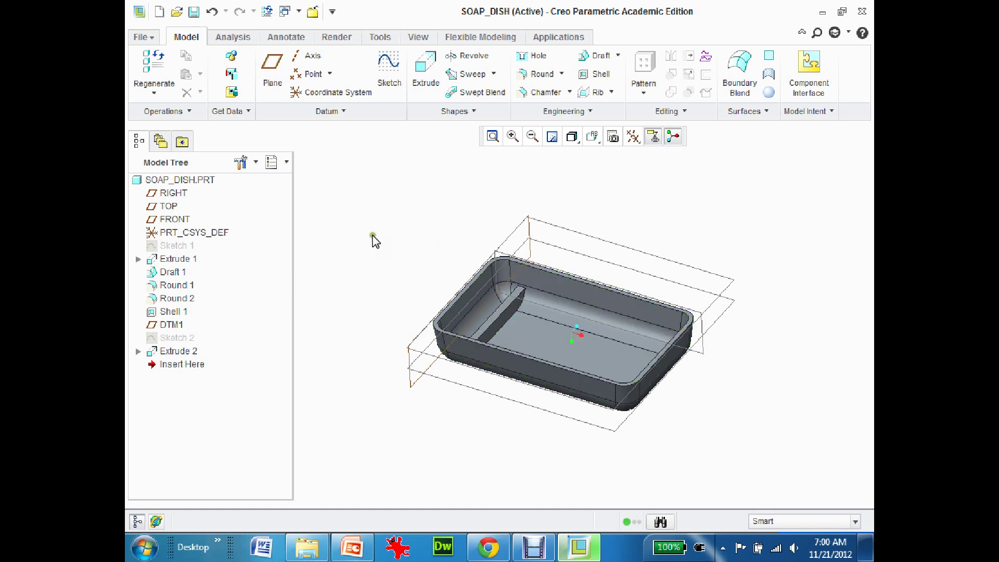
Show Extrude 2's dimensions (.17, .37, 5.13) and zoom in on the .17 rib thickness.
{"action": "middle_click_drag", "start_coordinate": [374, 240], "coordinate": [397, 265]}
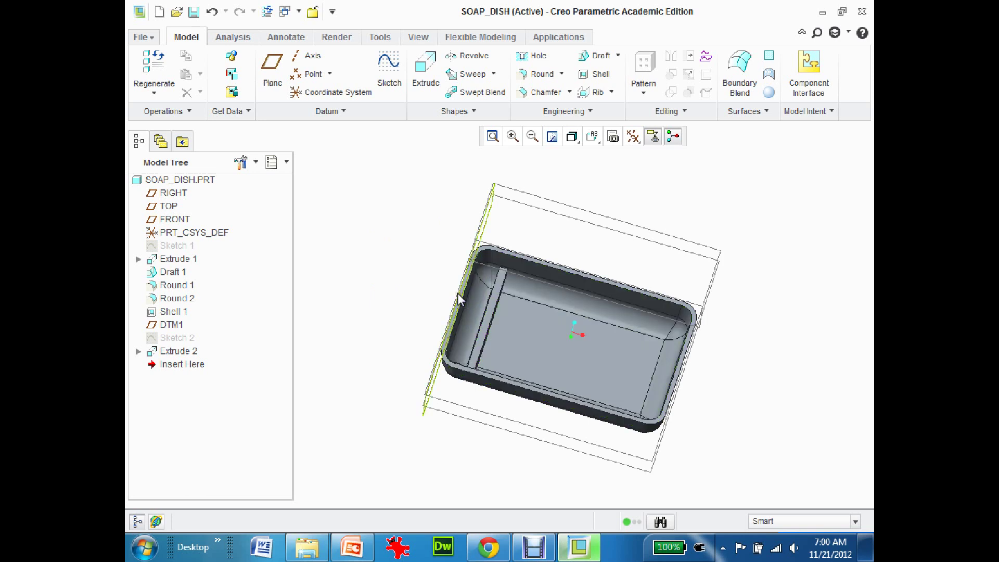
{"action": "double_click", "coordinate": [489, 312]}
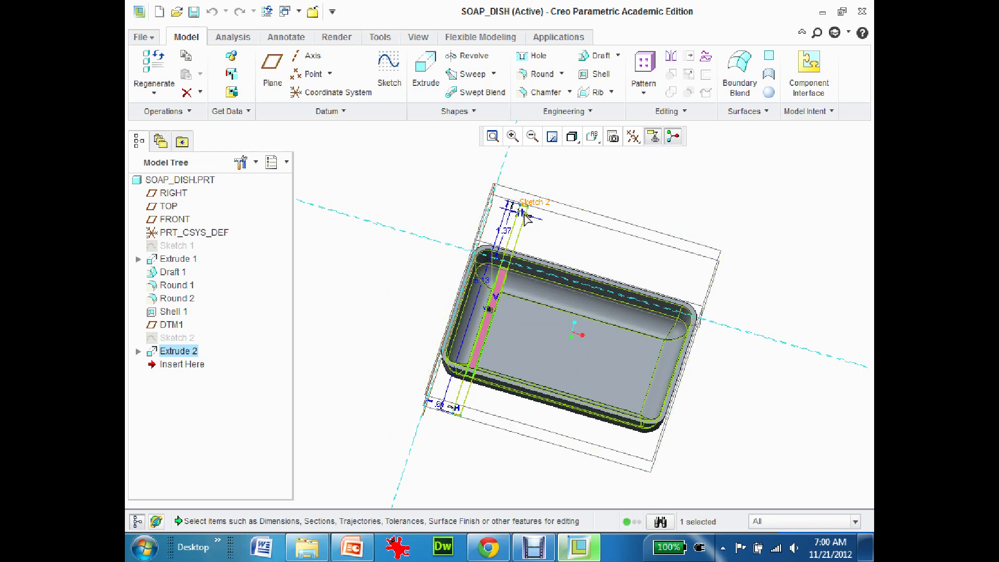
{"action": "left_click", "coordinate": [512, 137]}
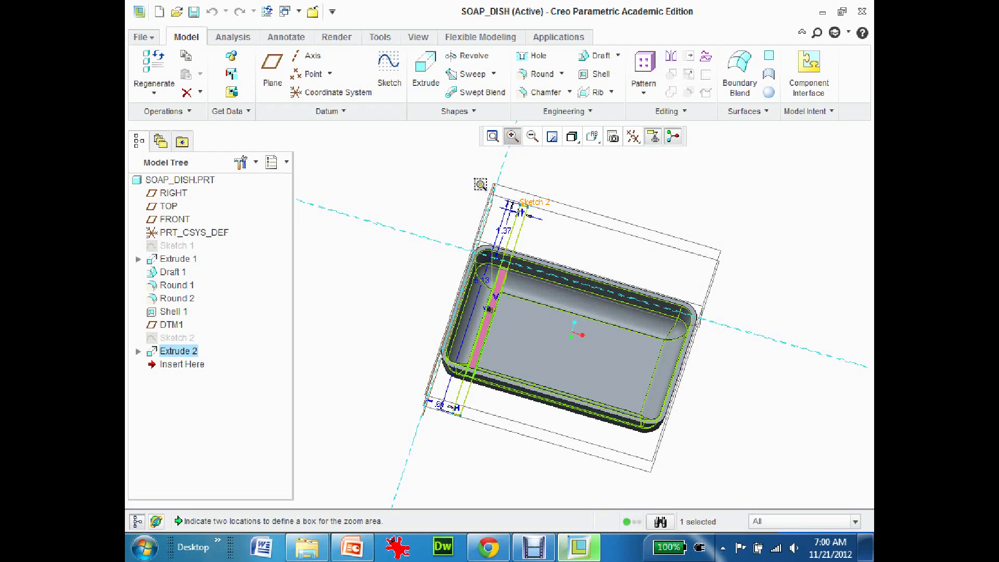
{"action": "left_click_drag", "start_coordinate": [485, 184], "coordinate": [566, 236]}
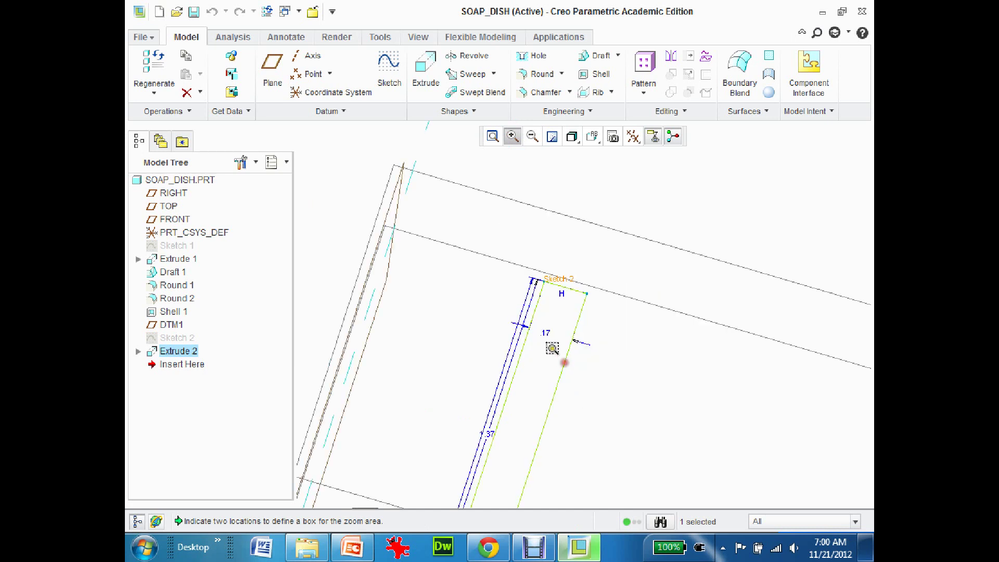
{"action": "middle_click", "coordinate": [601, 367]}
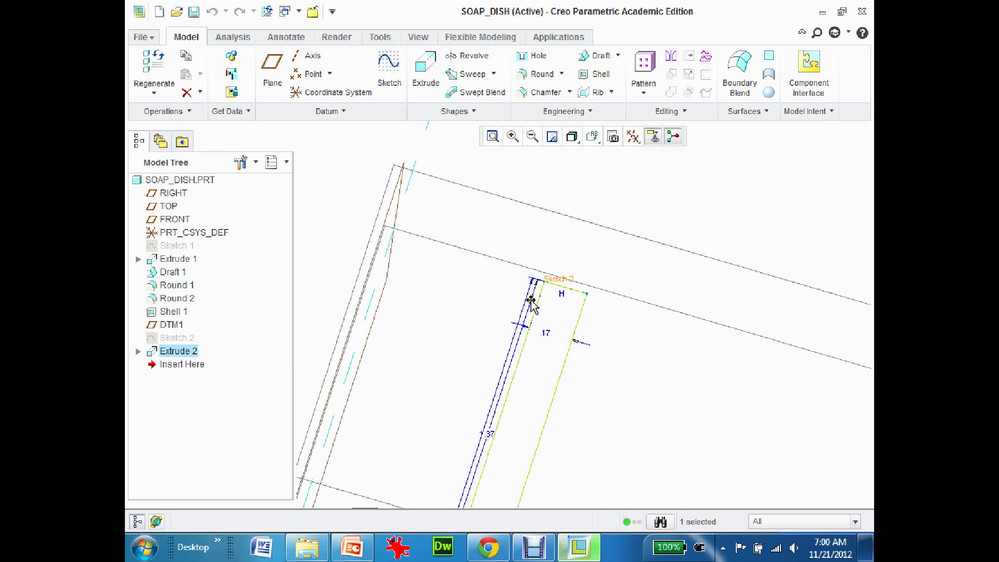
{"action": "left_click", "coordinate": [531, 136]}
{"action": "mouse_move", "coordinate": [639, 438]}
{"action": "middle_mouse_down"}
{"action": "mouse_move", "coordinate": [629, 412]}
{"action": "mouse_move", "coordinate": [632, 437]}
{"action": "mouse_move", "coordinate": [644, 336]}
{"action": "mouse_move", "coordinate": [670, 295]}
{"action": "middle_mouse_up"}
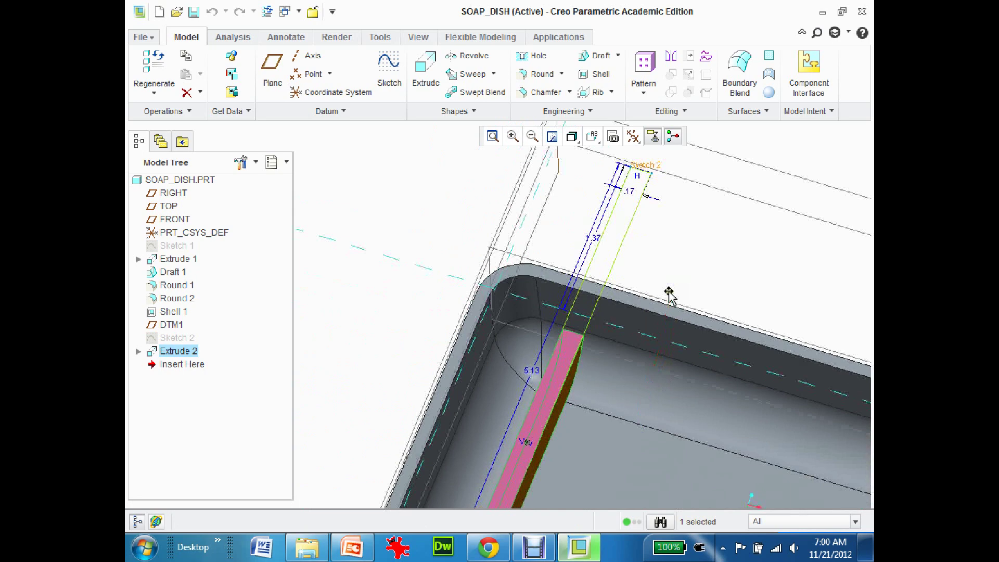
Replace the .17 rib thickness with wall_thick*.5, accepting relation d10, and regenerate.
{"action": "double_click", "coordinate": [627, 191]}
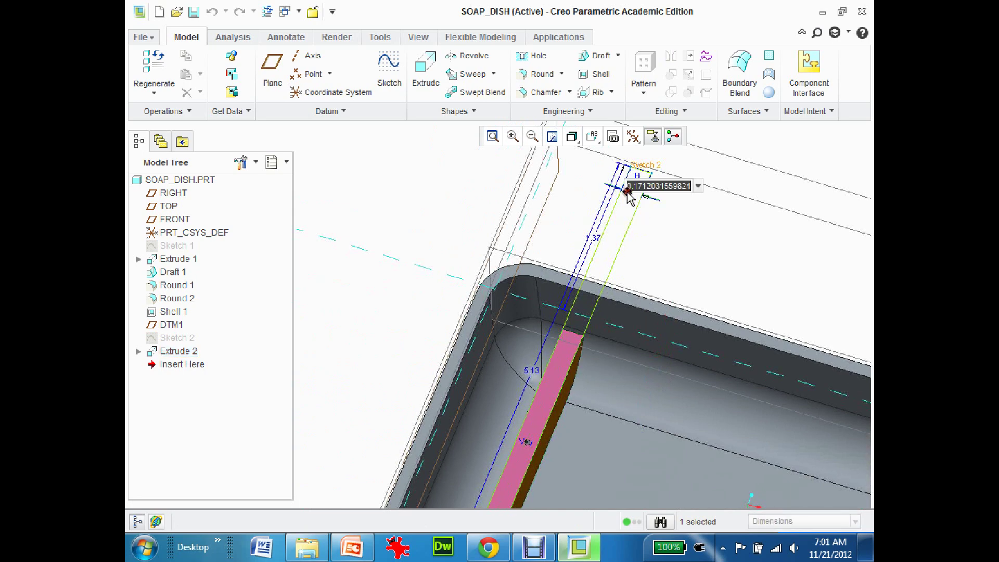
{"action": "type", "text": "wall_thick*.5"}
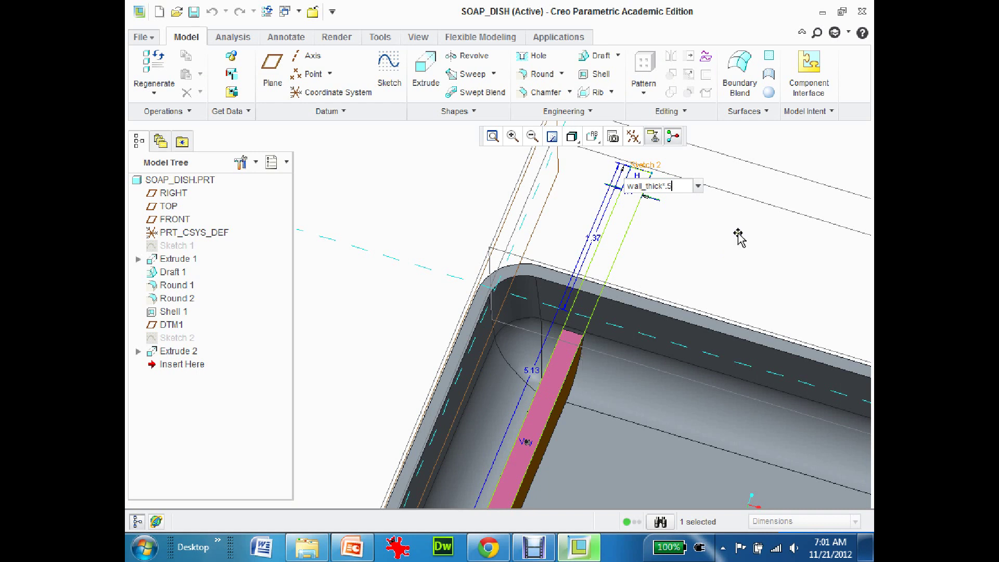
{"action": "key", "text": "Return"}
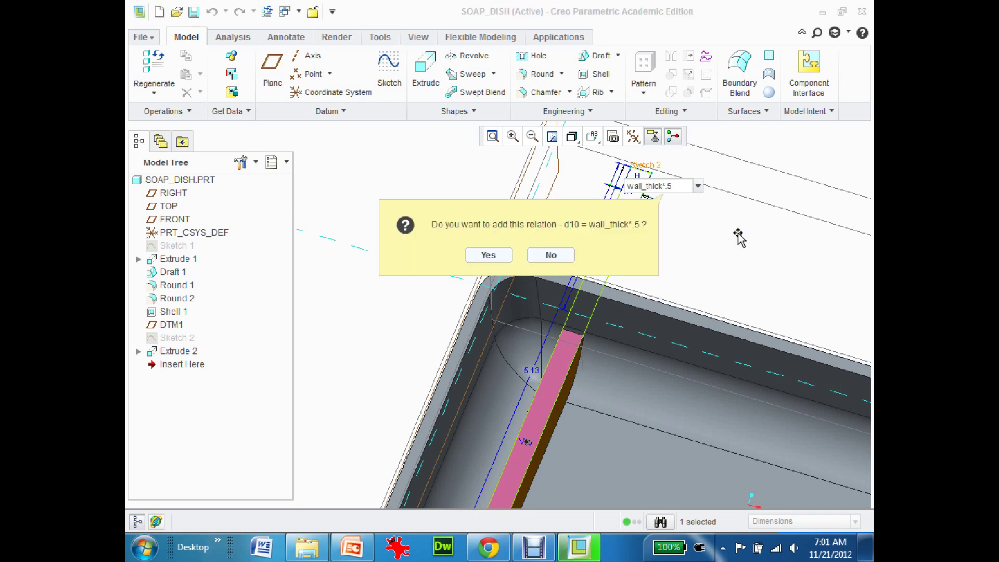
{"action": "left_click", "coordinate": [489, 255]}
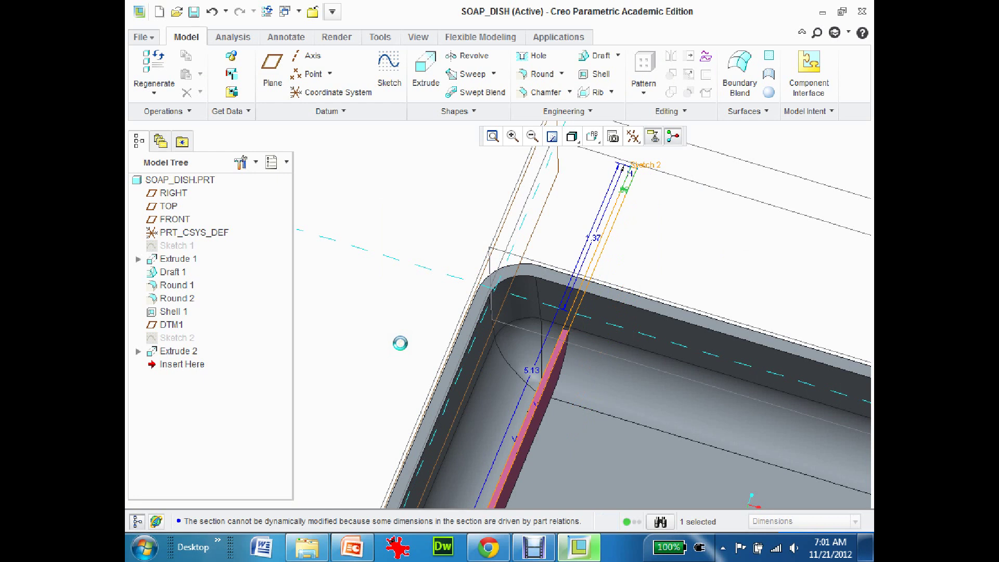
{"action": "middle_click", "coordinate": [382, 186]}
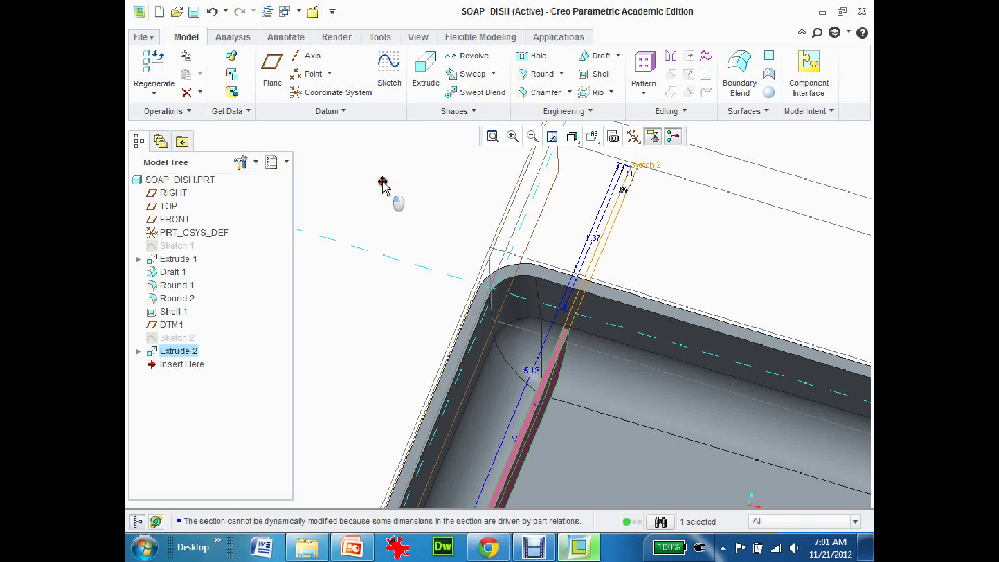
{"action": "left_click", "coordinate": [383, 186]}
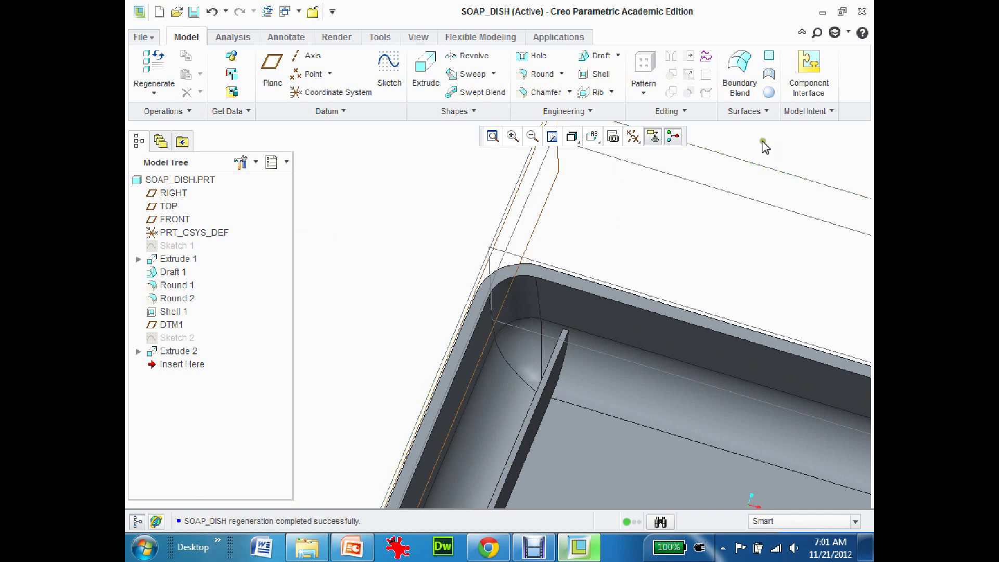
Set wall_thick to 0.2 and regenerate the dish, refitting the view to check it.
{"action": "left_click", "coordinate": [829, 112]}
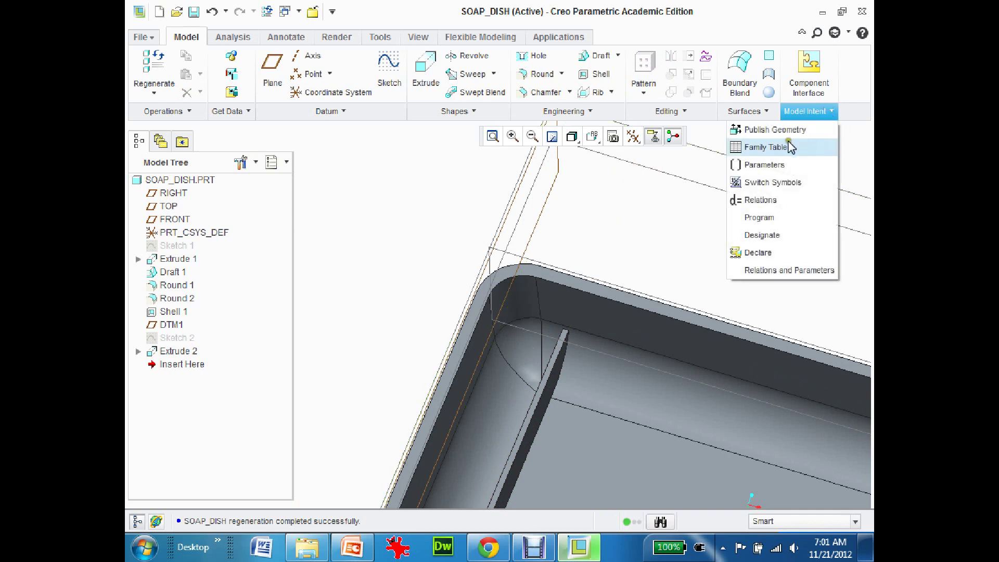
{"action": "left_click", "coordinate": [785, 163]}
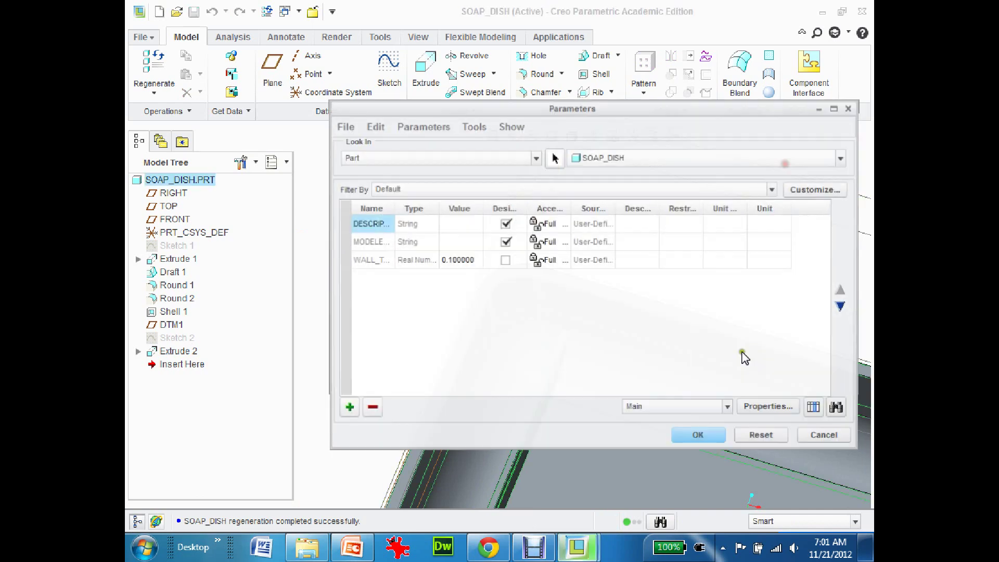
{"action": "double_click", "coordinate": [459, 262]}
{"action": "type", "text": "."}
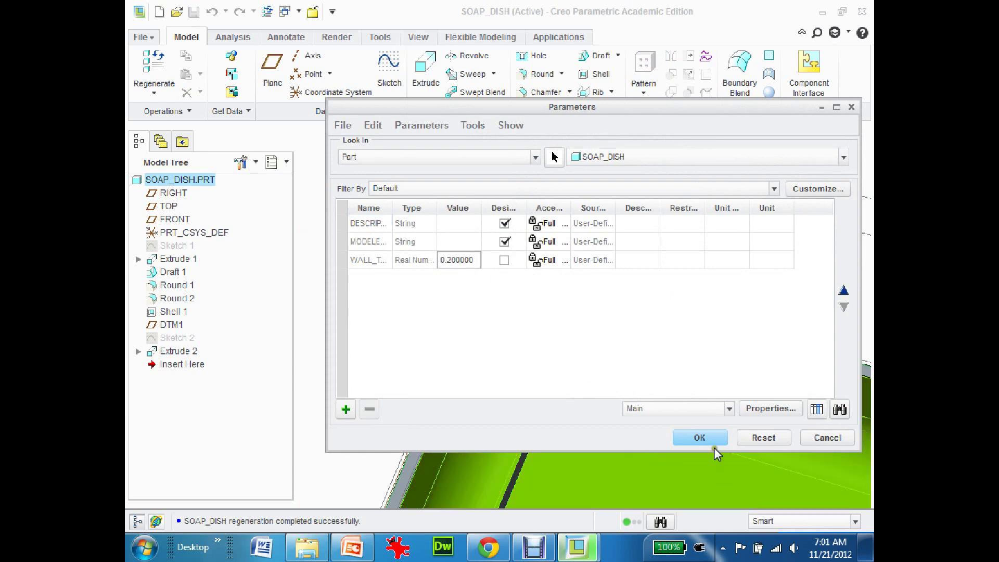
{"action": "left_click", "coordinate": [700, 437]}
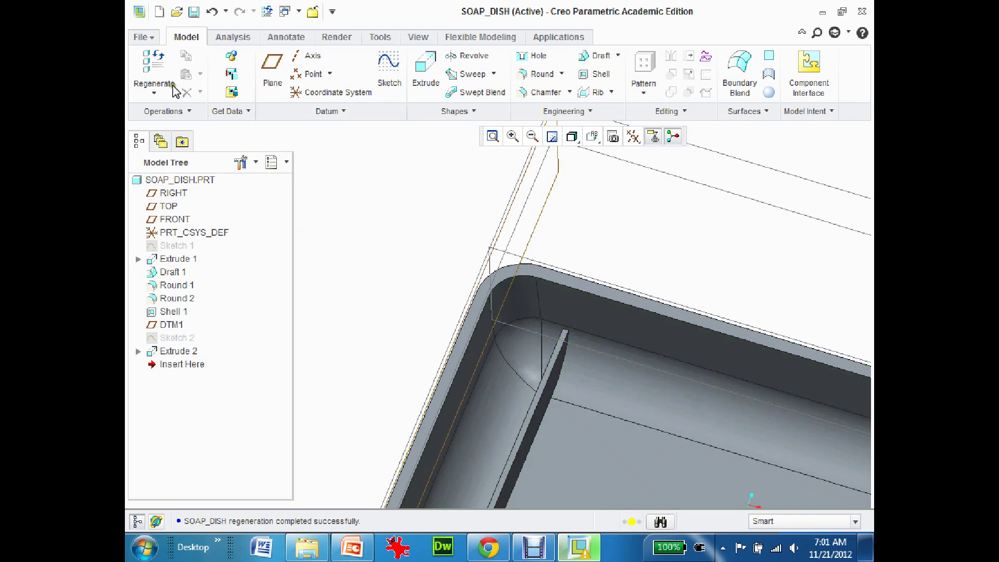
{"action": "left_click", "coordinate": [154, 64]}
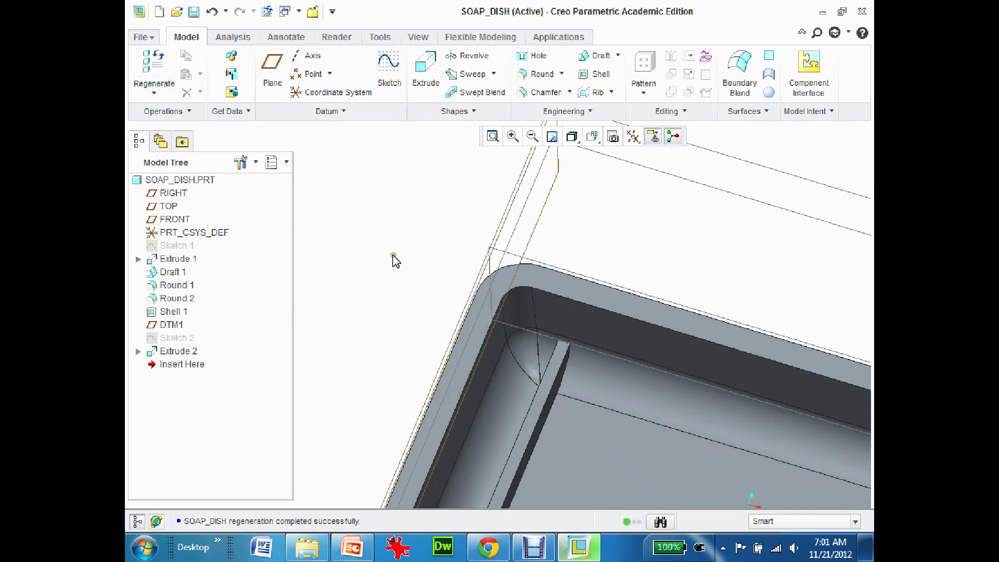
{"action": "left_click", "coordinate": [493, 137]}
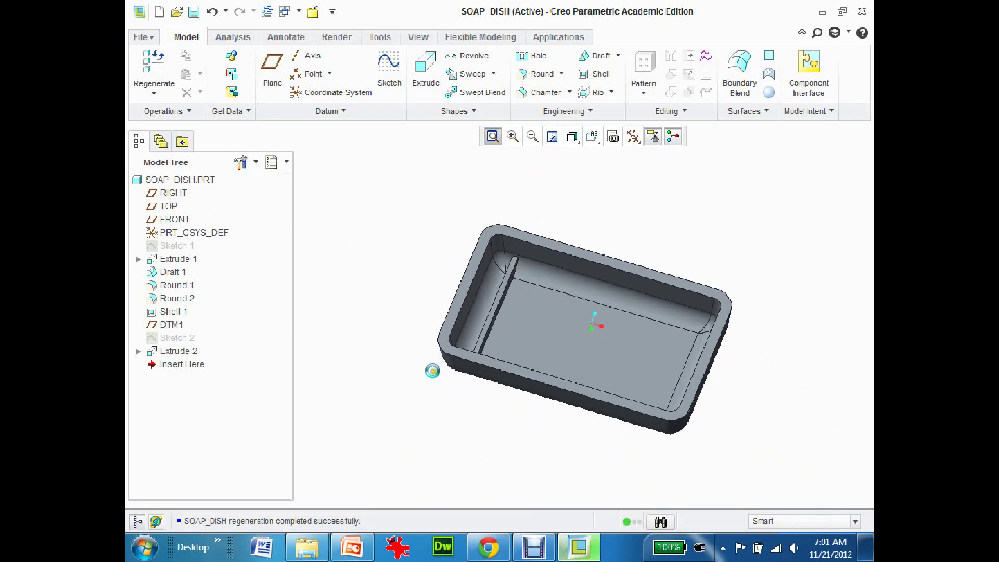
{"action": "mouse_move", "coordinate": [388, 286]}
{"action": "middle_mouse_down"}
{"action": "mouse_move", "coordinate": [397, 294]}
{"action": "mouse_move", "coordinate": [416, 273]}
{"action": "mouse_move", "coordinate": [401, 301]}
{"action": "middle_mouse_up"}
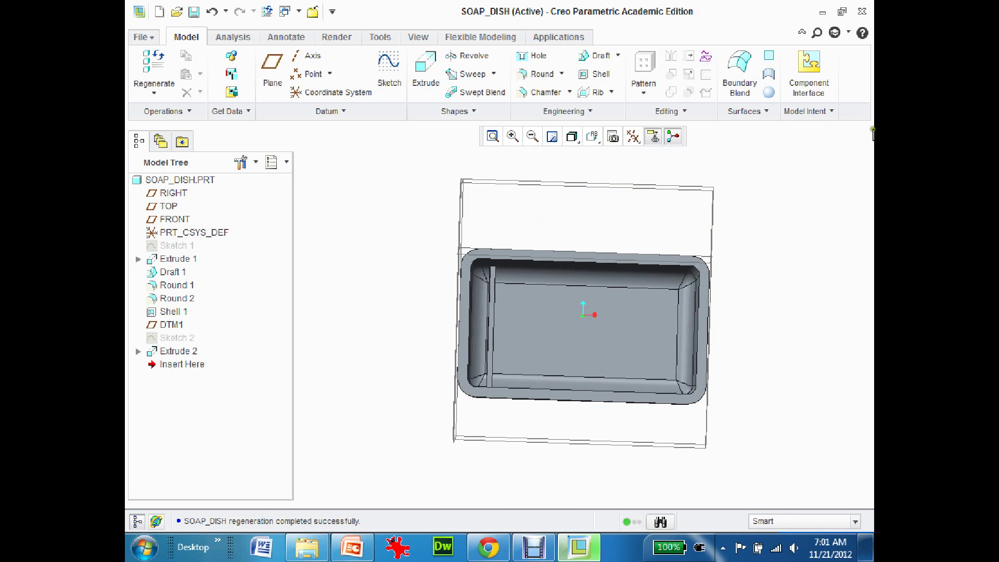
Change WALL_THICK to 0.1 in the part parameters and regenerate the soap dish.
{"action": "left_click", "coordinate": [825, 112]}
{"action": "left_click", "coordinate": [766, 165]}
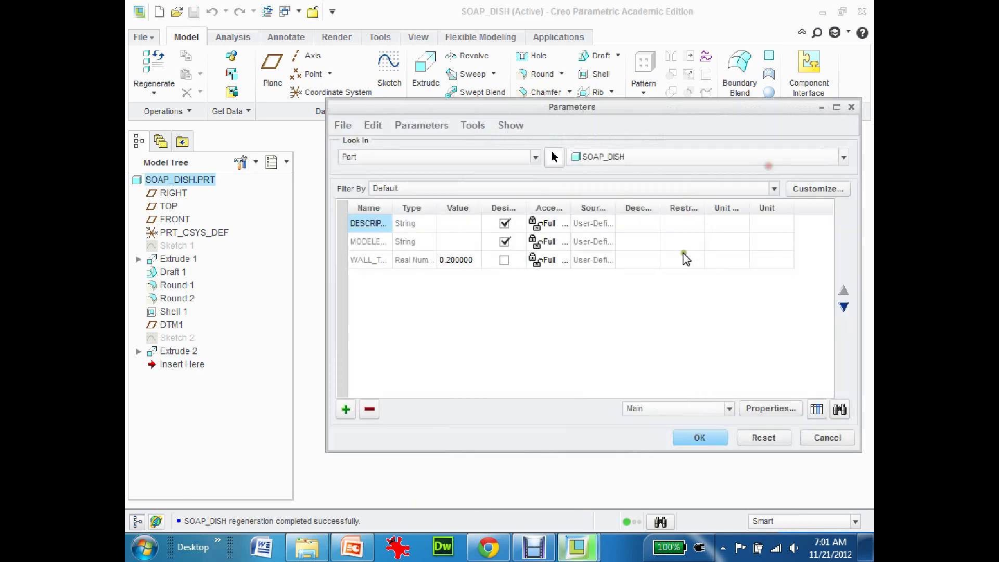
{"action": "left_click", "coordinate": [460, 259]}
{"action": "type", "text": ".1"}
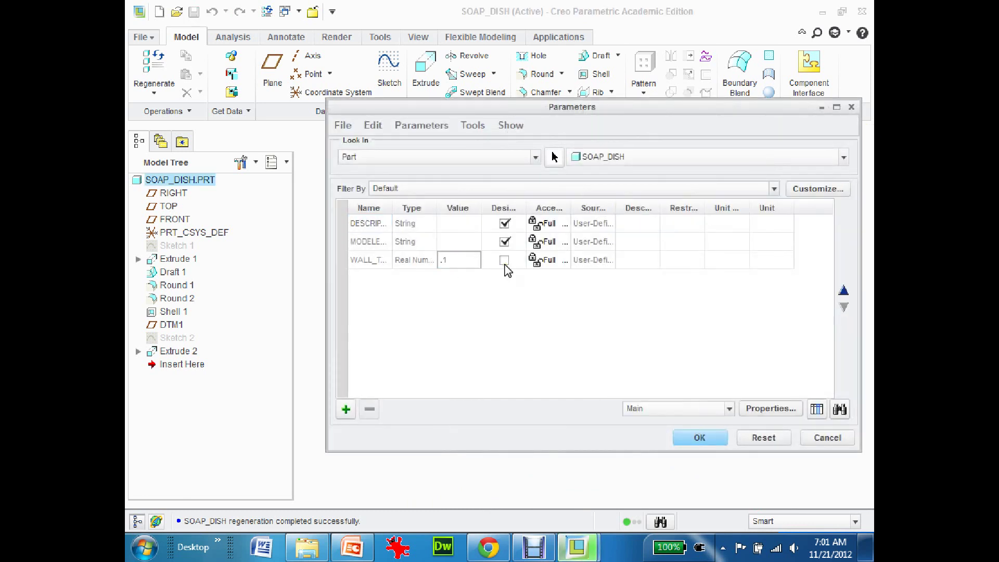
{"action": "left_click", "coordinate": [702, 436]}
{"action": "left_click", "coordinate": [154, 66]}
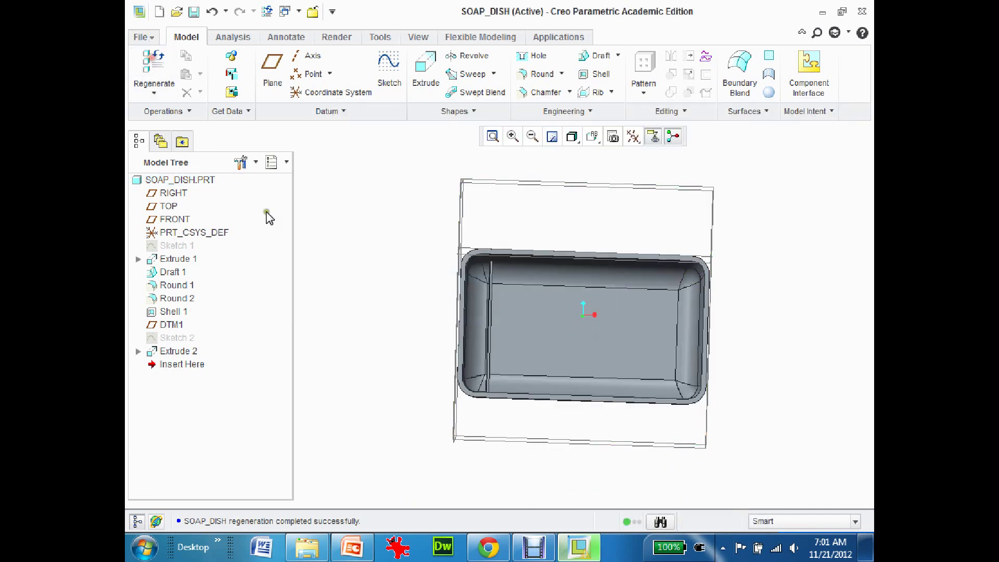
{"action": "middle_click_drag", "start_coordinate": [330, 294], "coordinate": [385, 307]}
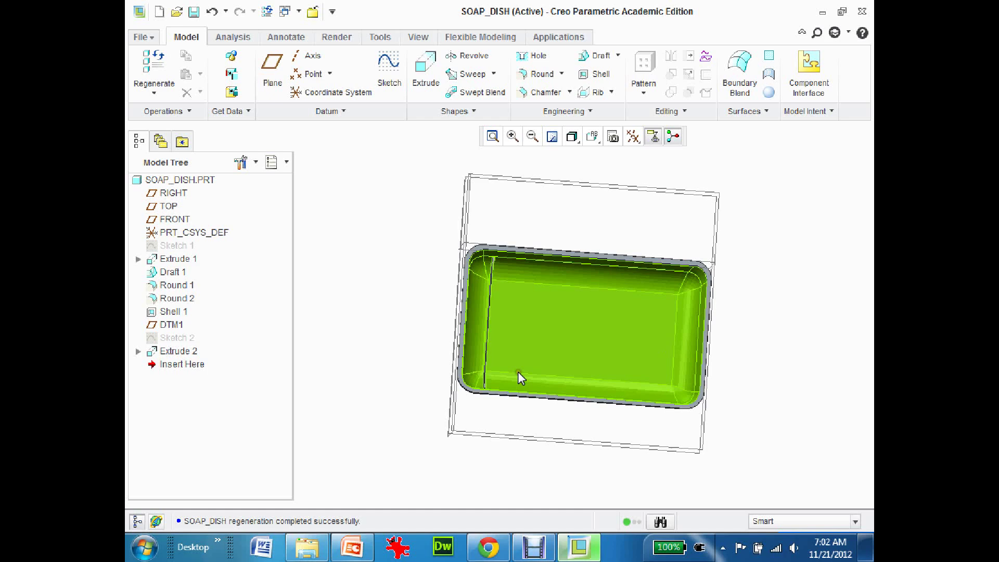
Start a dimension-driven pattern of the floor rib using its 0.61 position dimension.
{"action": "left_click", "coordinate": [488, 331]}
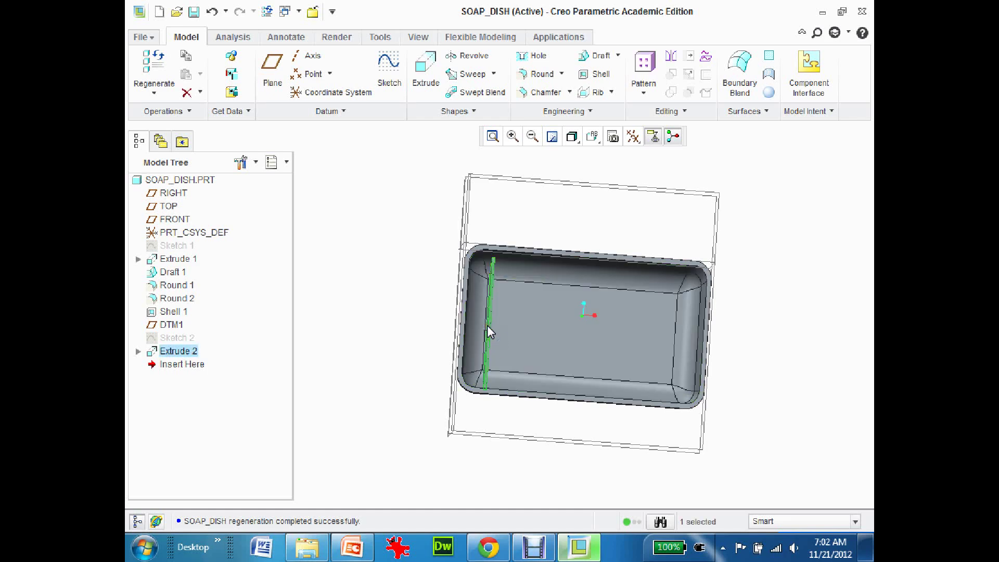
{"action": "right_click", "coordinate": [499, 342]}
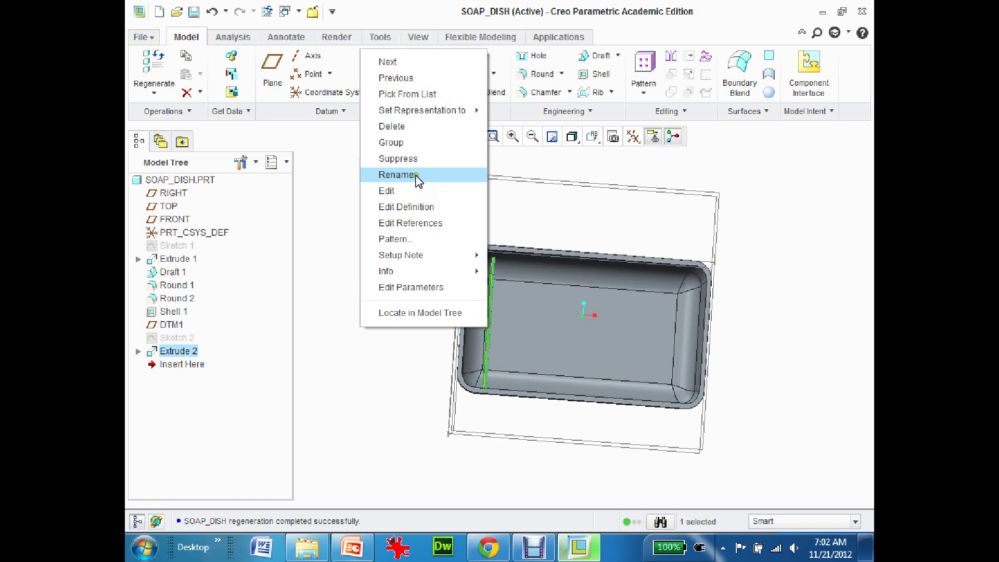
{"action": "left_click", "coordinate": [408, 239]}
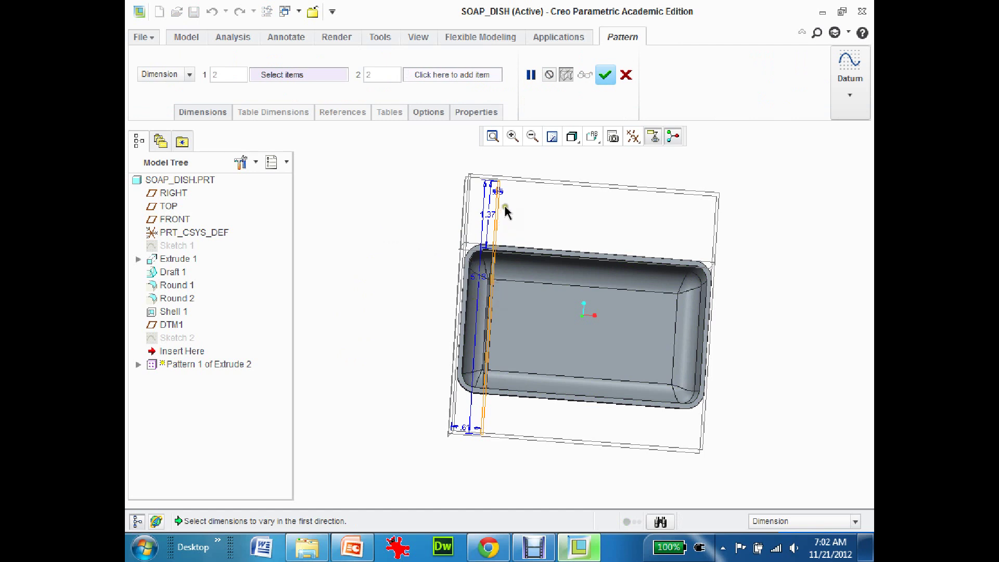
{"action": "left_click", "coordinate": [160, 73]}
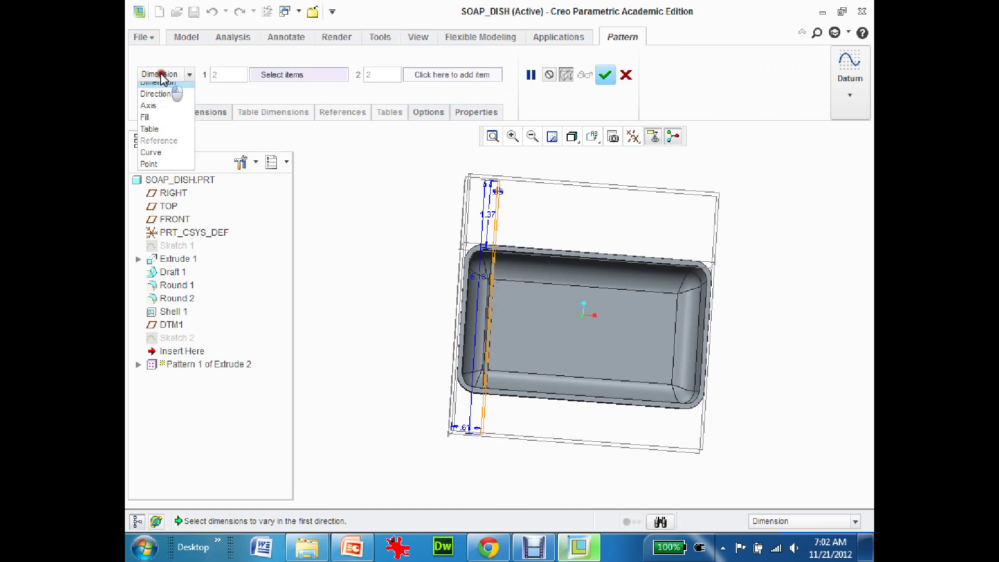
{"action": "left_click", "coordinate": [160, 74]}
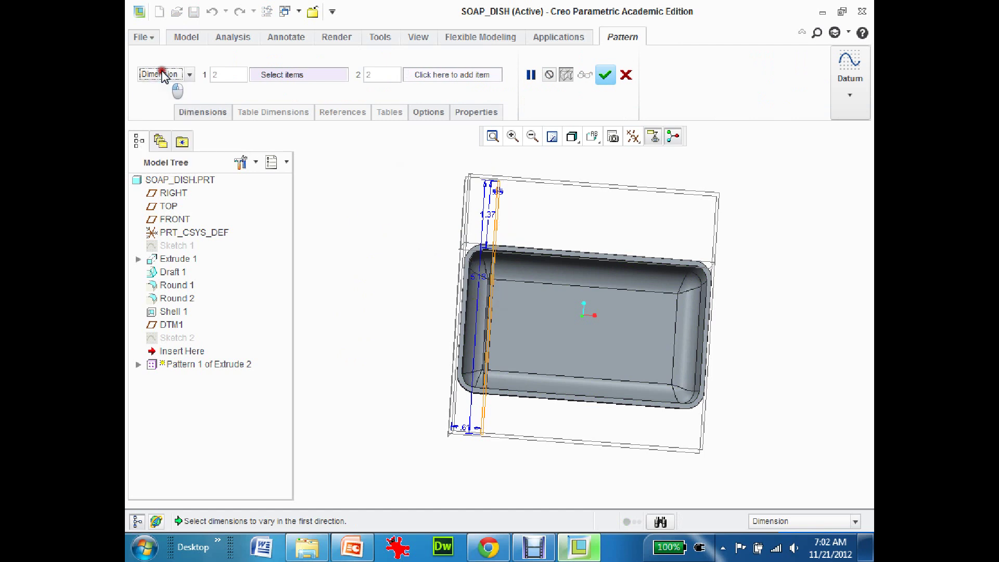
{"action": "left_click", "coordinate": [466, 429]}
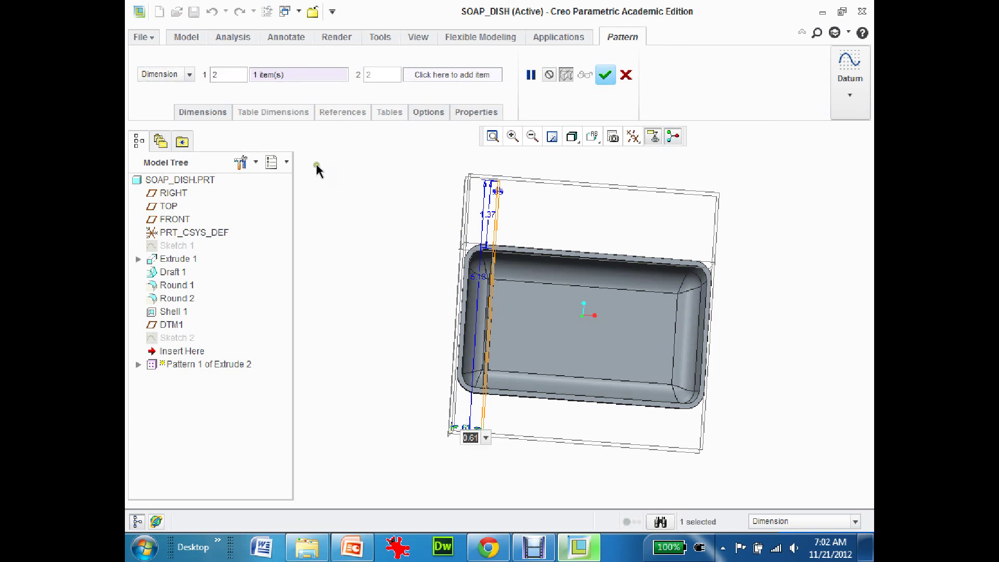
Set the pattern member count and 0.8 rib spacing, then complete the rib pattern.
{"action": "double_click", "coordinate": [220, 74]}
{"action": "type", "text": "7"}
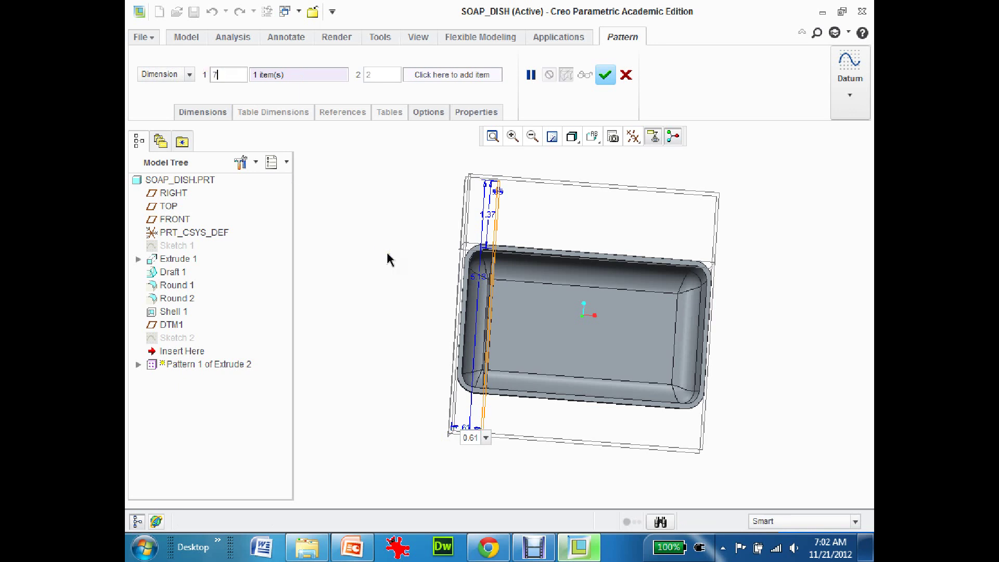
{"action": "key", "text": "Return"}
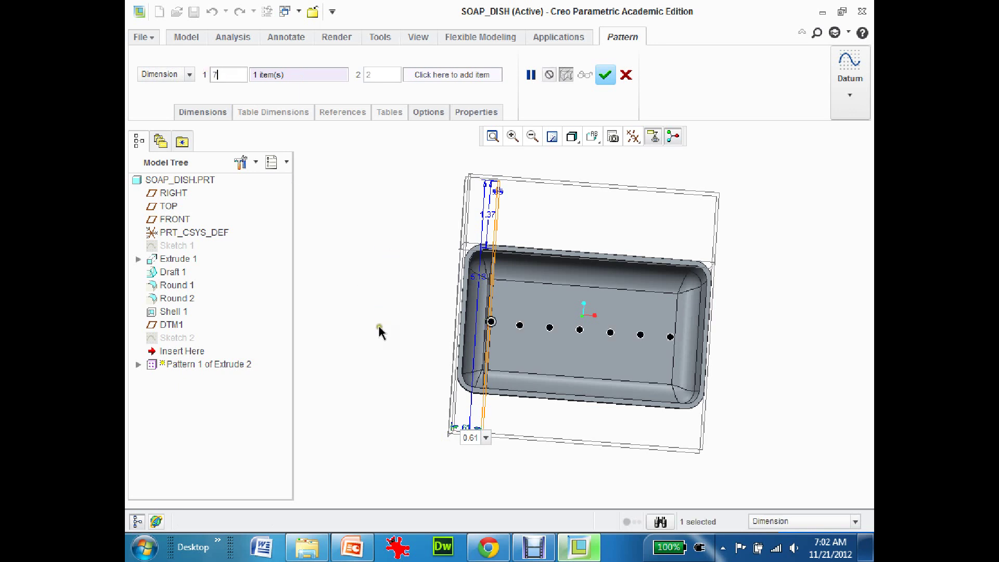
{"action": "mouse_move", "coordinate": [399, 383]}
{"action": "middle_mouse_down"}
{"action": "mouse_move", "coordinate": [406, 352]}
{"action": "mouse_move", "coordinate": [399, 364]}
{"action": "middle_mouse_up"}
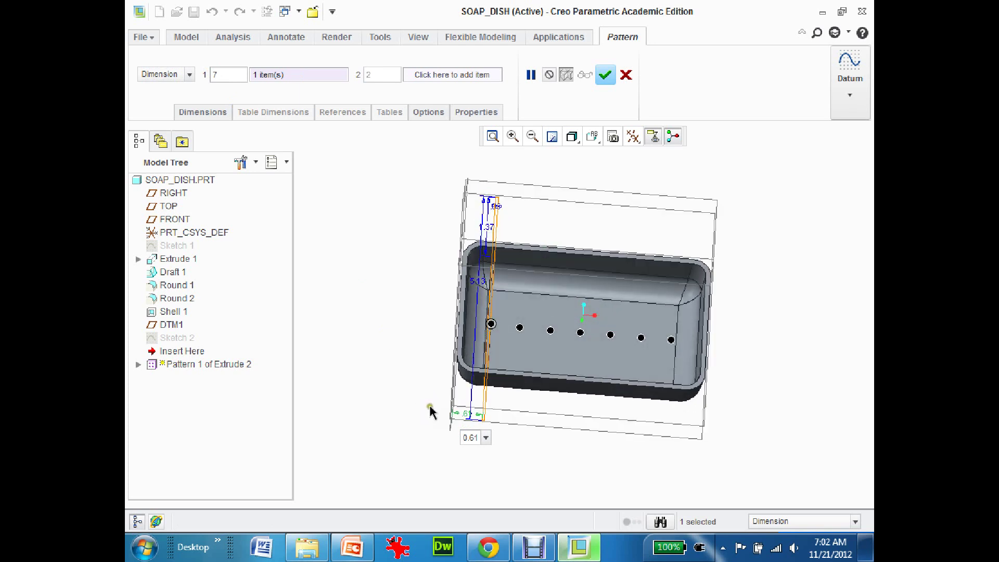
{"action": "left_click_drag", "start_coordinate": [477, 439], "coordinate": [465, 440]}
{"action": "type", "text": ".8"}
{"action": "key", "text": "Return"}
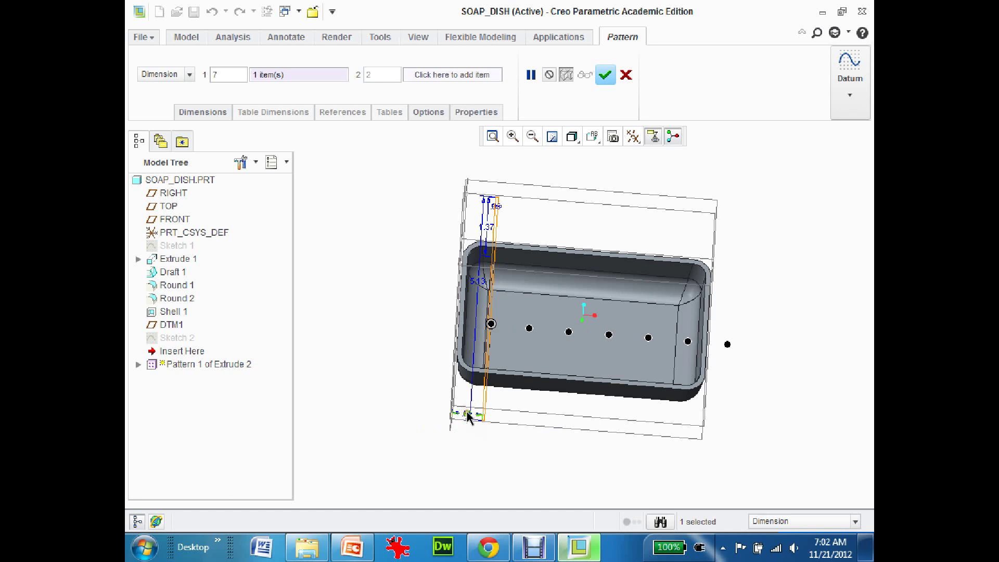
{"action": "double_click", "coordinate": [221, 72]}
{"action": "mouse_move", "coordinate": [430, 312]}
{"action": "middle_mouse_down"}
{"action": "mouse_move", "coordinate": [419, 319]}
{"action": "mouse_move", "coordinate": [437, 323]}
{"action": "mouse_move", "coordinate": [423, 305]}
{"action": "middle_mouse_up"}
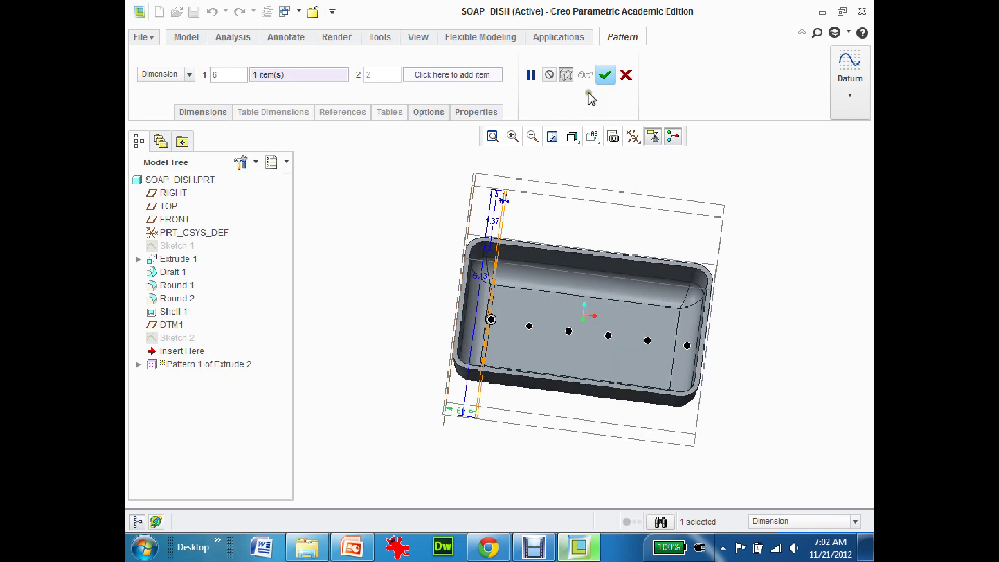
{"action": "left_click", "coordinate": [606, 77]}
{"action": "middle_click_drag", "start_coordinate": [390, 323], "coordinate": [357, 333]}
Reopen Pattern 1 of Extrude 2 with Edit Definition.
{"action": "left_click", "coordinate": [355, 333]}
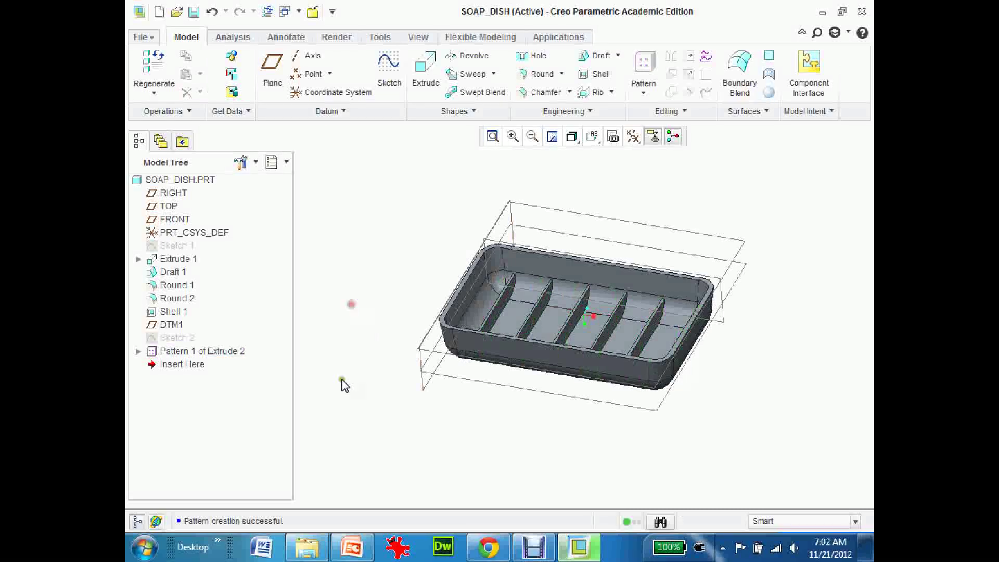
{"action": "left_click", "coordinate": [187, 352]}
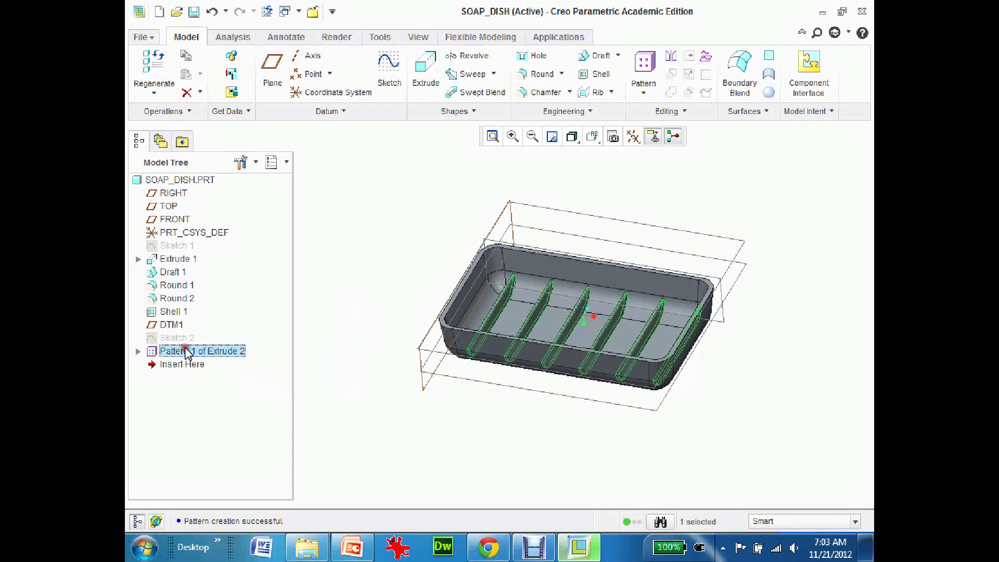
{"action": "right_click", "coordinate": [187, 353]}
{"action": "left_click", "coordinate": [225, 260]}
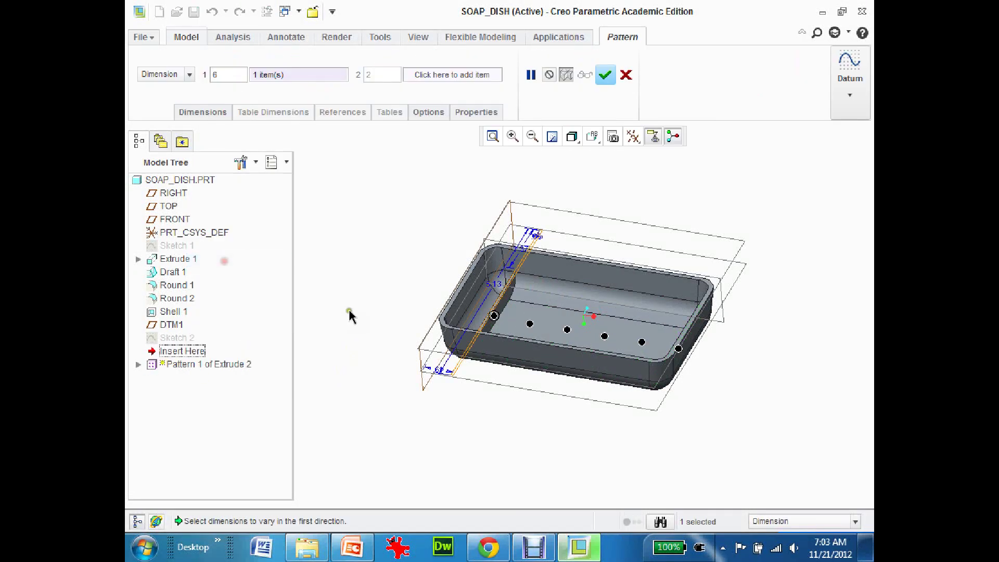
{"action": "middle_click_drag", "start_coordinate": [355, 306], "coordinate": [364, 312]}
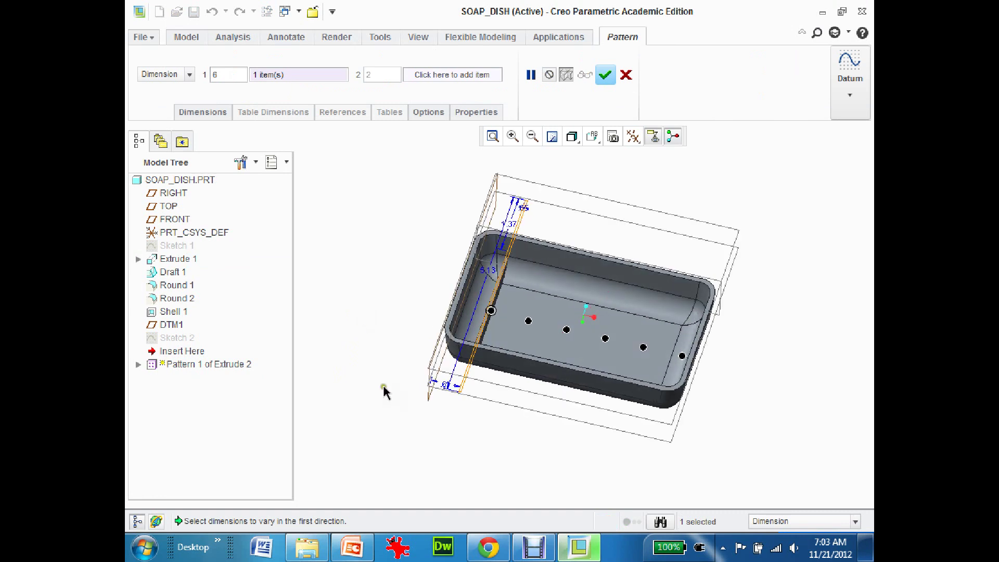
Change the rib spacing to 0.5 and the member count to 8, then finish the pattern.
{"action": "left_click", "coordinate": [444, 384]}
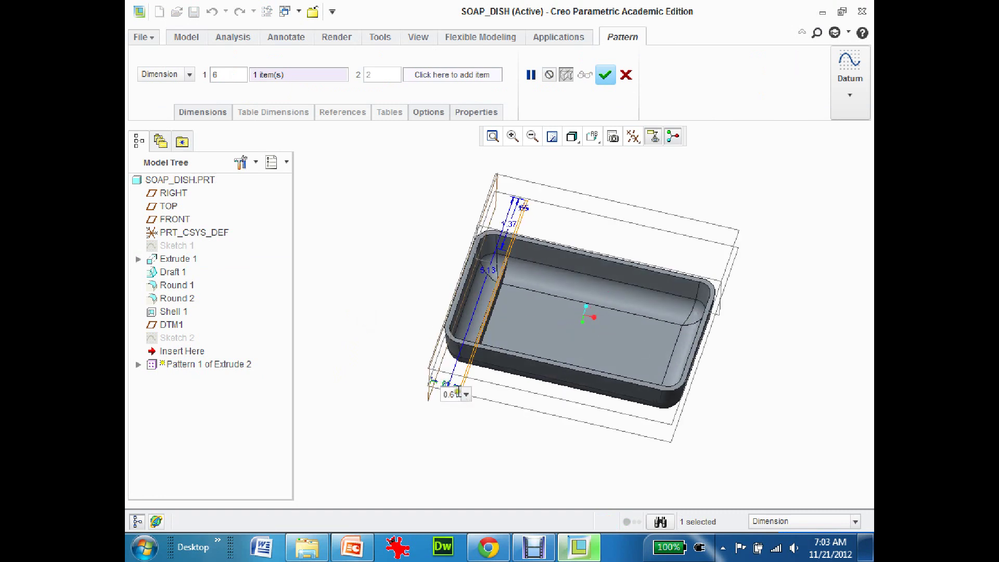
{"action": "left_click_drag", "start_coordinate": [458, 393], "coordinate": [433, 388]}
{"action": "type", "text": ".5"}
{"action": "key", "text": "Return"}
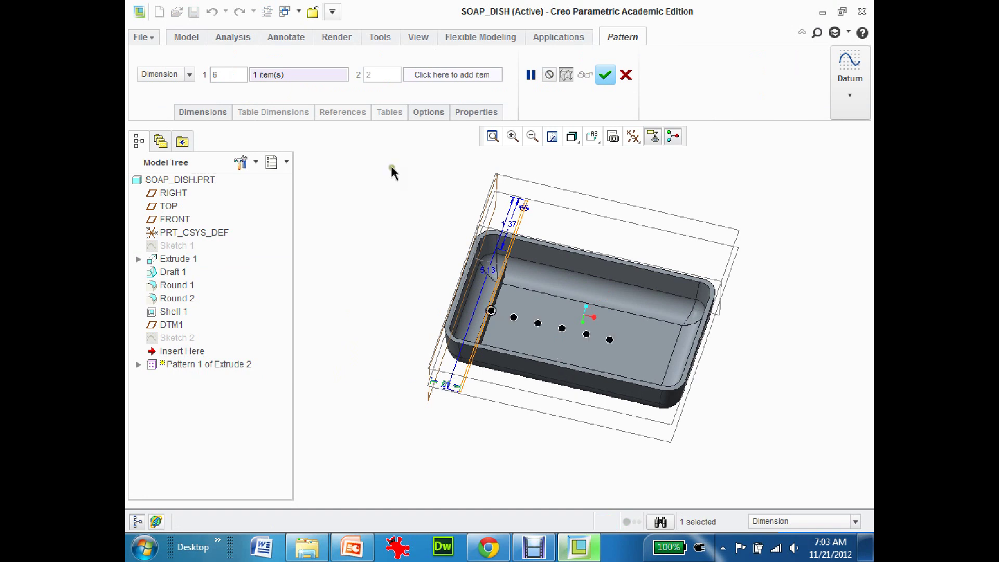
{"action": "double_click", "coordinate": [237, 78]}
{"action": "type", "text": "8"}
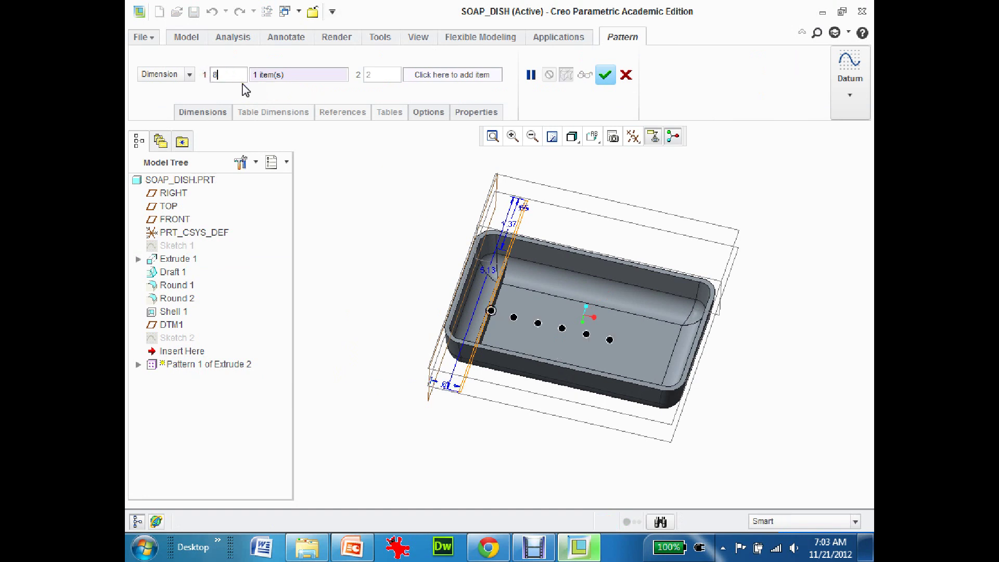
{"action": "key", "text": "Return"}
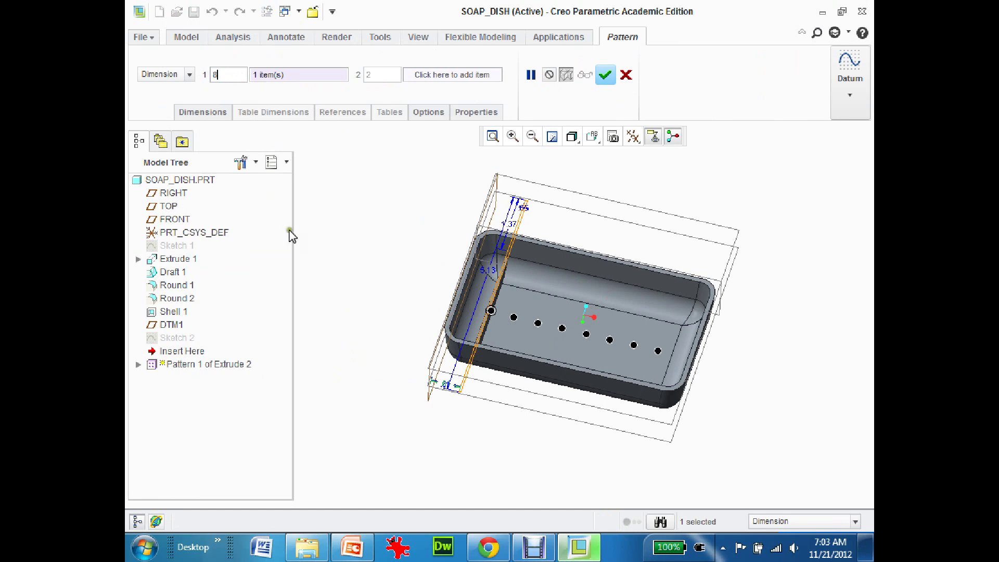
{"action": "middle_click_drag", "start_coordinate": [291, 235], "coordinate": [316, 272]}
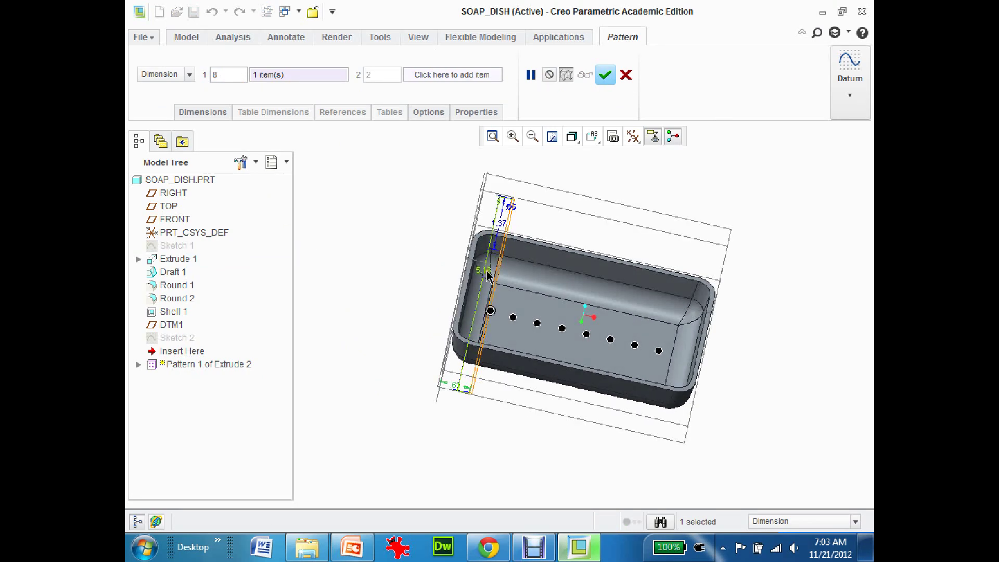
{"action": "left_click", "coordinate": [605, 75]}
{"action": "middle_click_drag", "start_coordinate": [401, 402], "coordinate": [383, 359]}
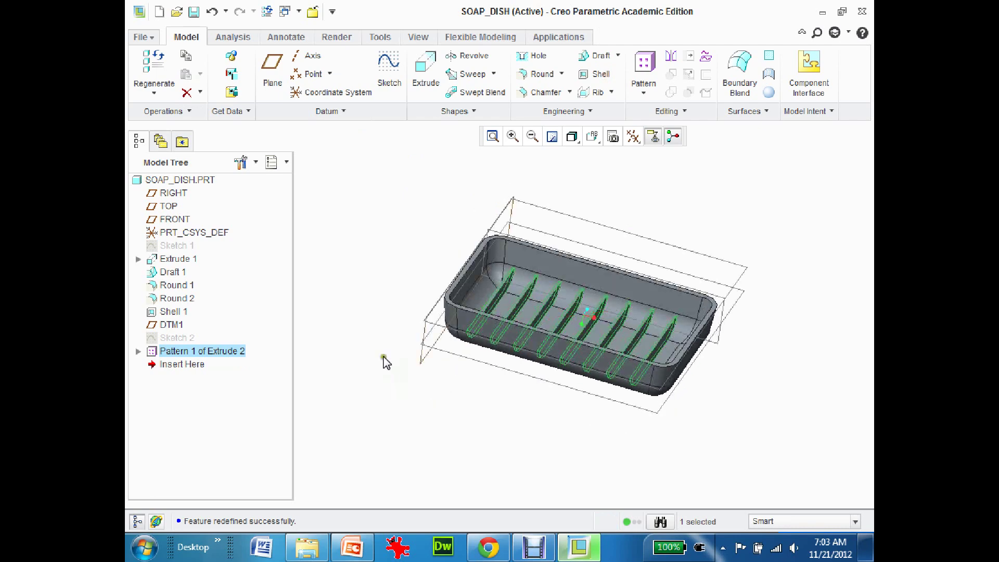
Turn off datum plane display and tilt the eight-rib dish to a nearly top-down view.
{"action": "left_click", "coordinate": [325, 258]}
{"action": "mouse_move", "coordinate": [326, 258]}
{"action": "middle_mouse_down"}
{"action": "mouse_move", "coordinate": [363, 298]}
{"action": "mouse_move", "coordinate": [364, 316]}
{"action": "mouse_move", "coordinate": [391, 313]}
{"action": "mouse_move", "coordinate": [357, 325]}
{"action": "middle_mouse_up"}
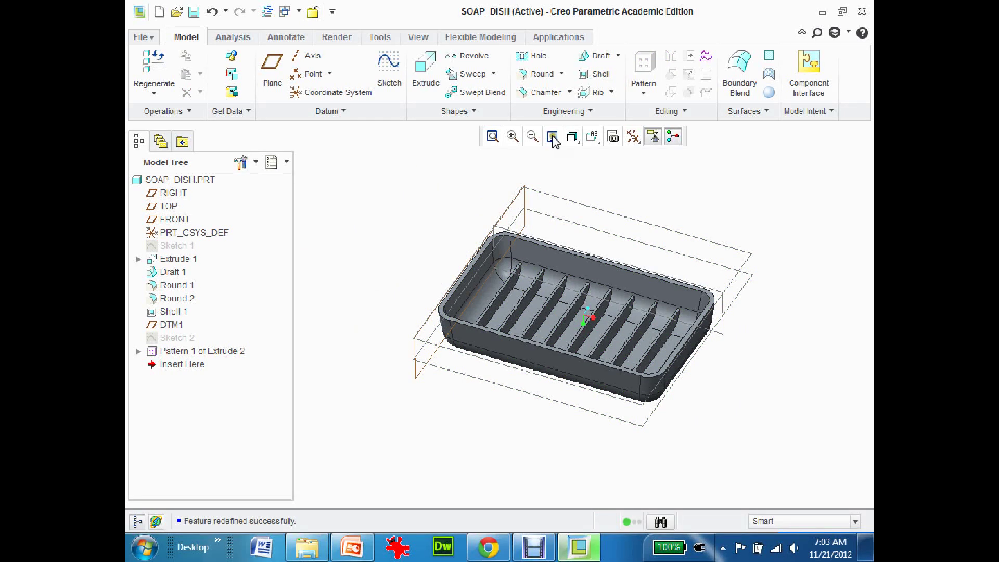
{"action": "left_click", "coordinate": [632, 136]}
{"action": "left_click", "coordinate": [539, 238]}
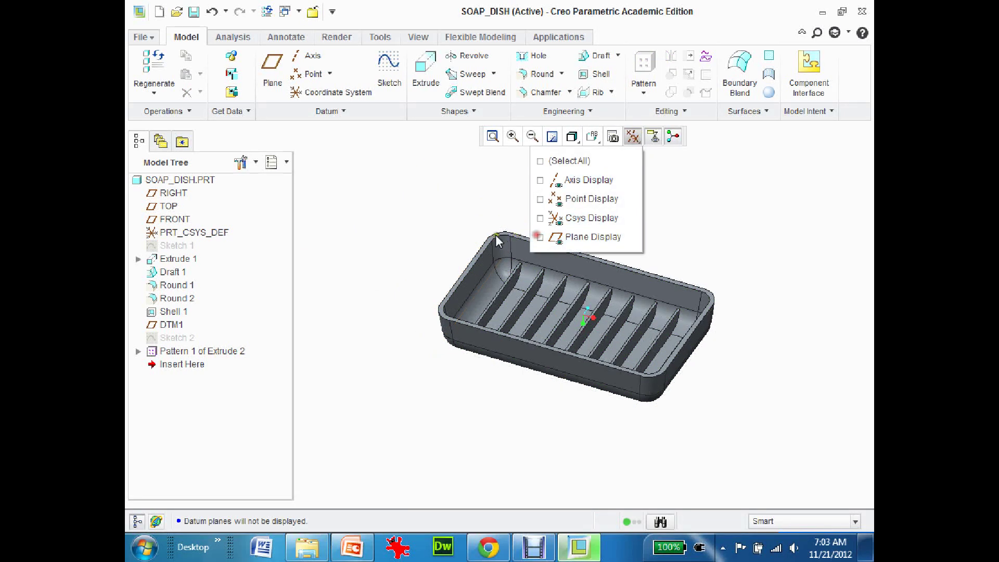
{"action": "middle_click_drag", "start_coordinate": [442, 183], "coordinate": [397, 259]}
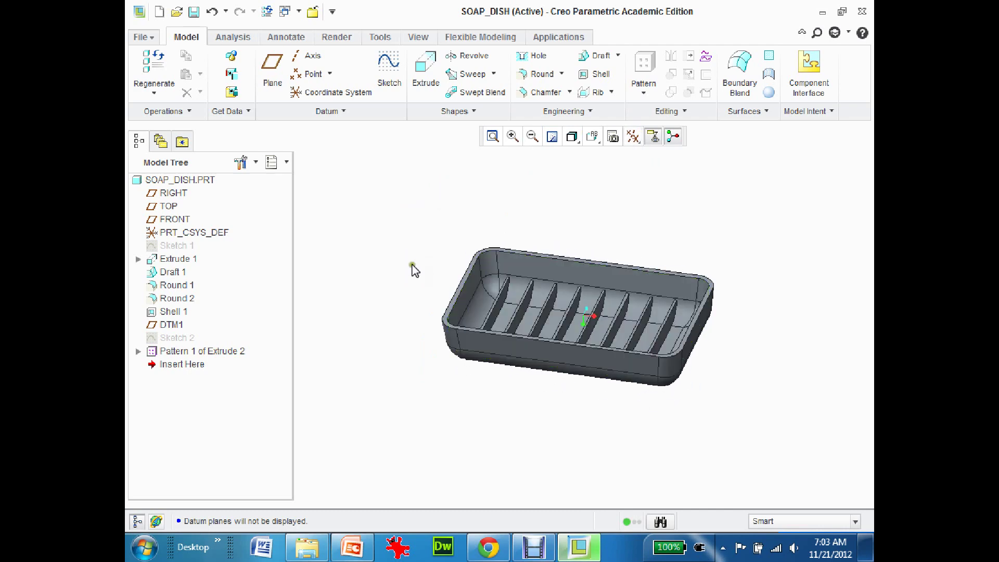
{"action": "mouse_move", "coordinate": [401, 273]}
{"action": "middle_mouse_down"}
{"action": "mouse_move", "coordinate": [405, 281]}
{"action": "mouse_move", "coordinate": [397, 259]}
{"action": "mouse_move", "coordinate": [394, 282]}
{"action": "middle_mouse_up"}
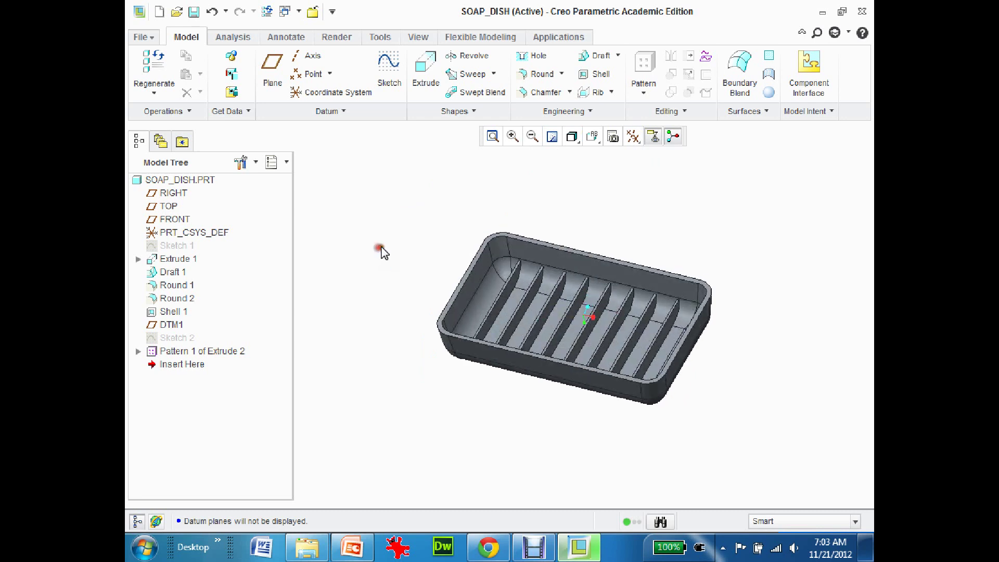